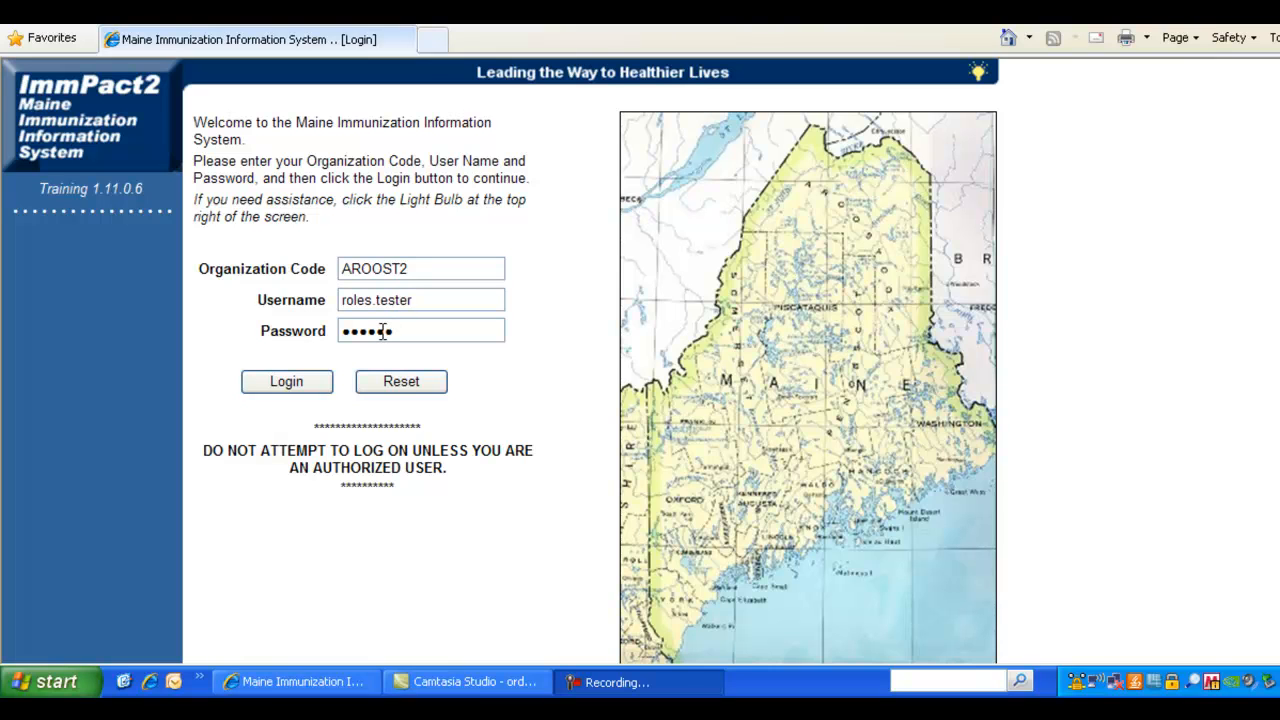
Log in to the immunization system with the entered credentials and open the order management page
{"action": "left_click", "coordinate": [293, 380]}
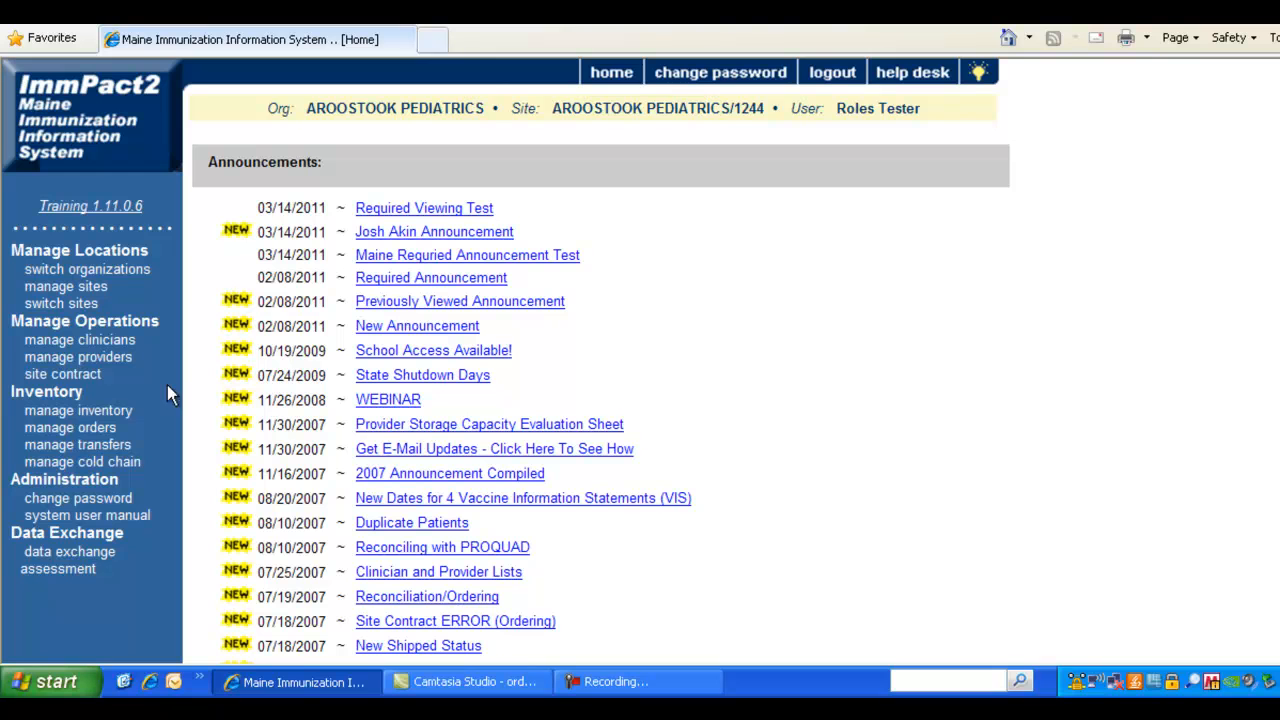
{"action": "left_click", "coordinate": [98, 430]}
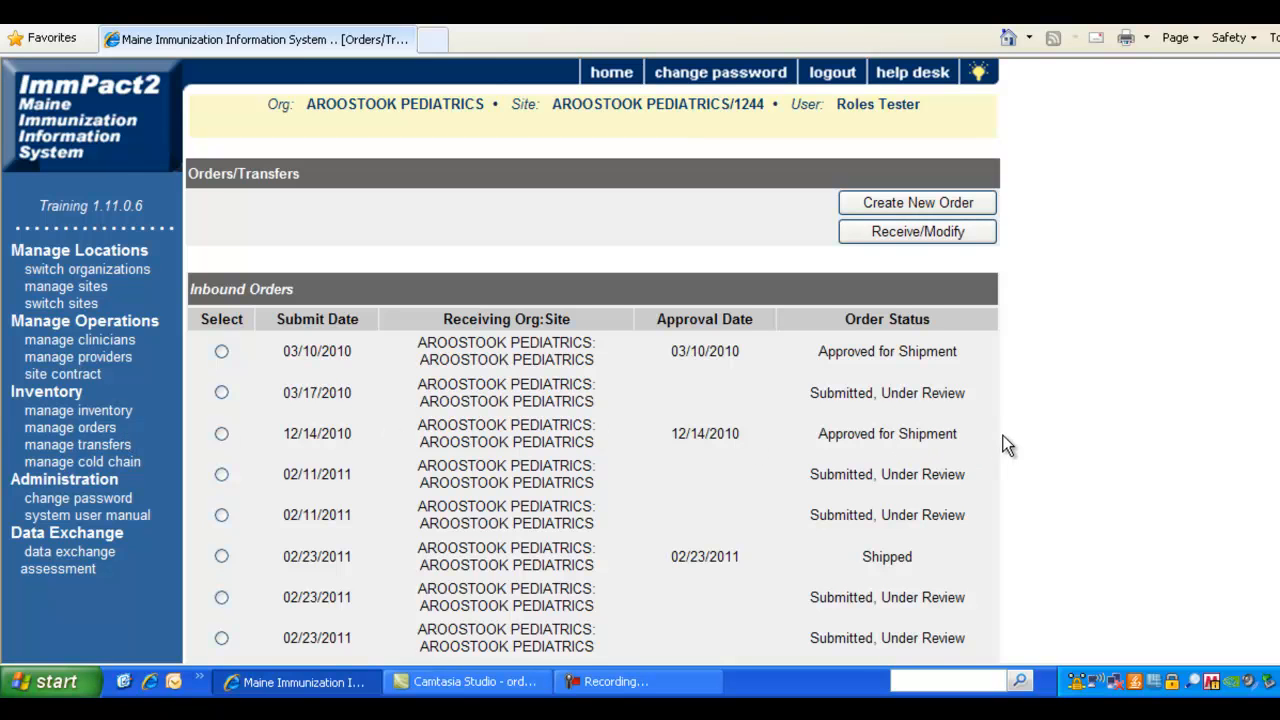
Examine the inbound, backordered and denied orders and the inbound and rejected transfers on the Orders/Transfers page
{"action": "scroll", "coordinate": [1007, 446], "scroll_direction": "down", "scroll_amount": 3}
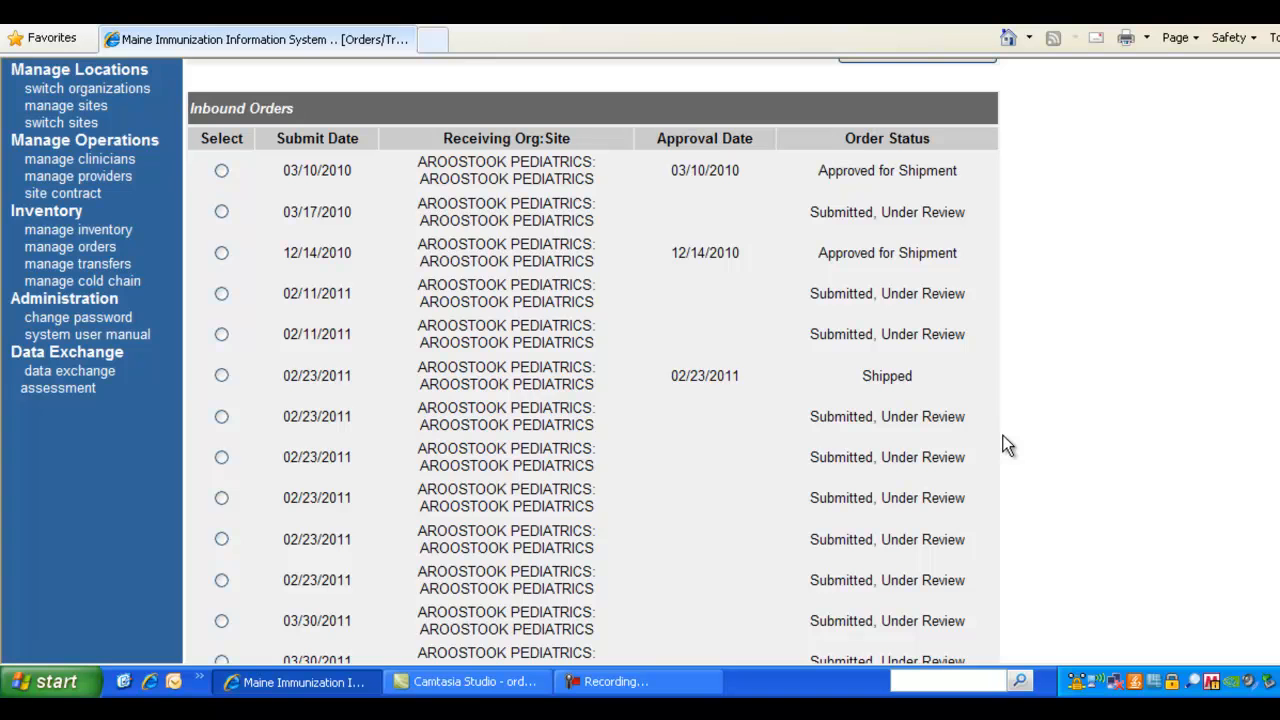
{"action": "scroll", "coordinate": [1005, 440], "scroll_direction": "down", "scroll_amount": 8}
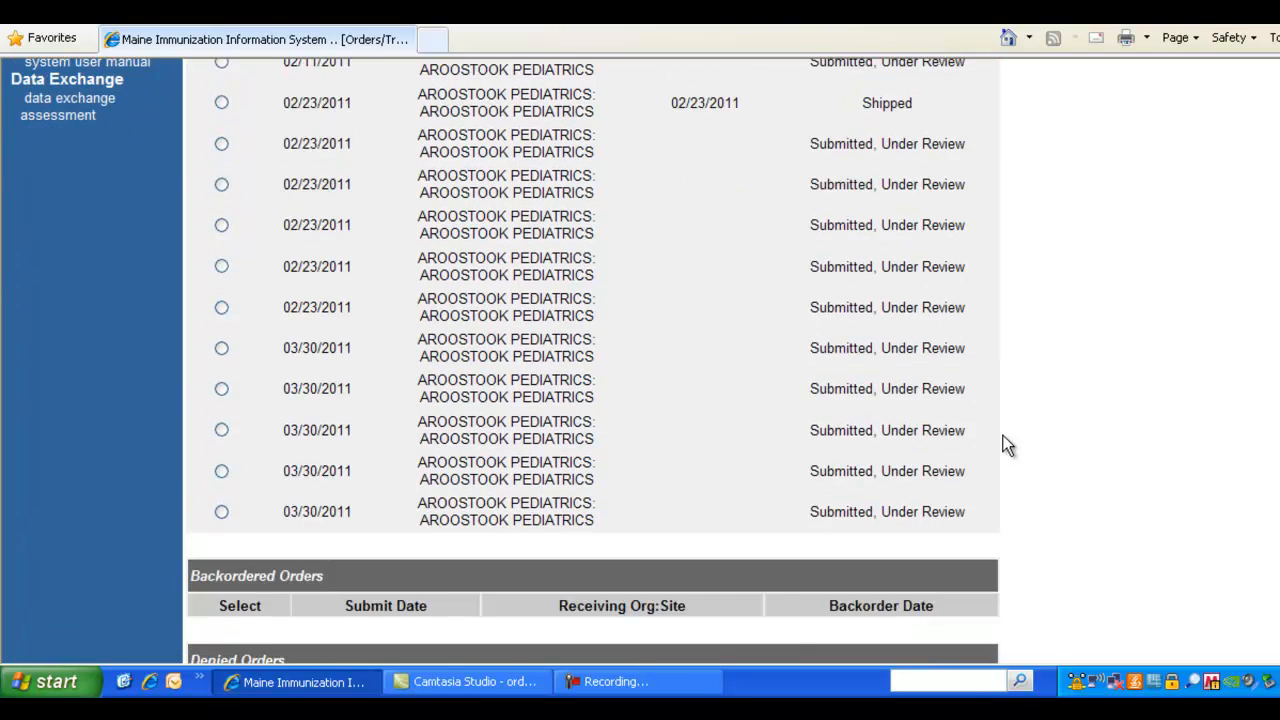
{"action": "scroll", "coordinate": [1007, 446], "scroll_direction": "down", "scroll_amount": 2}
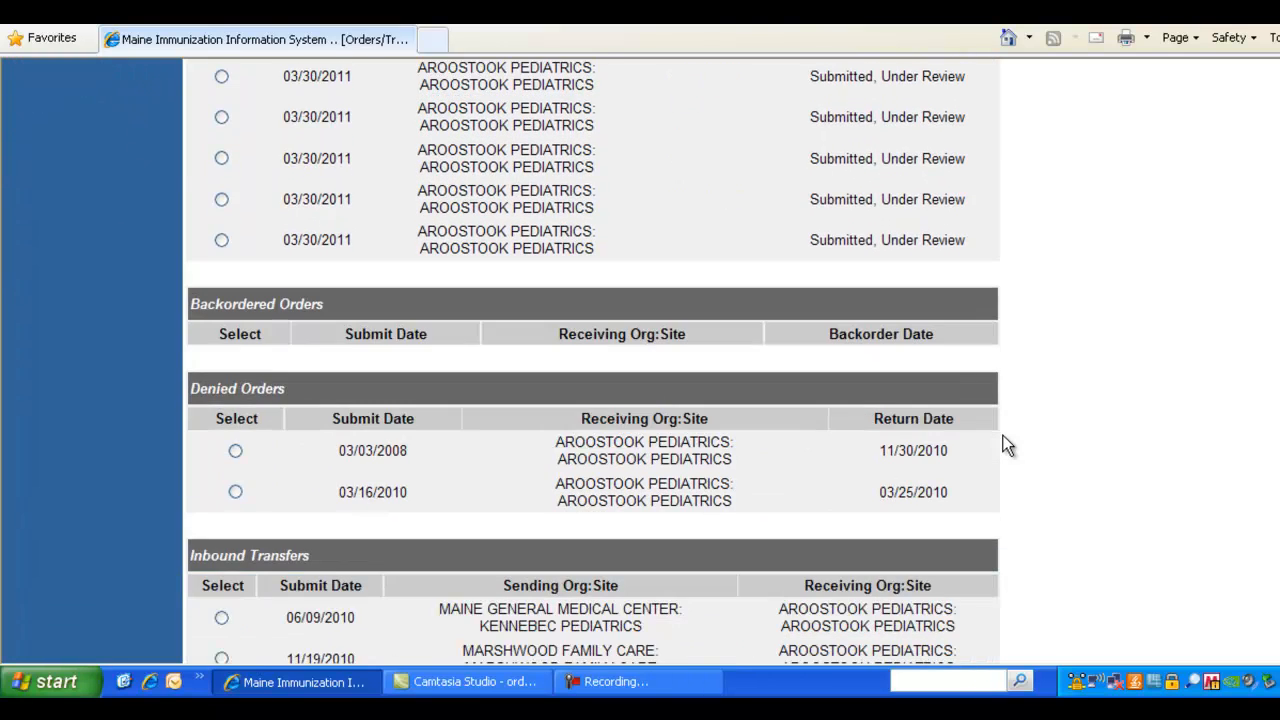
{"action": "scroll", "coordinate": [1005, 445], "scroll_direction": "down", "scroll_amount": 4}
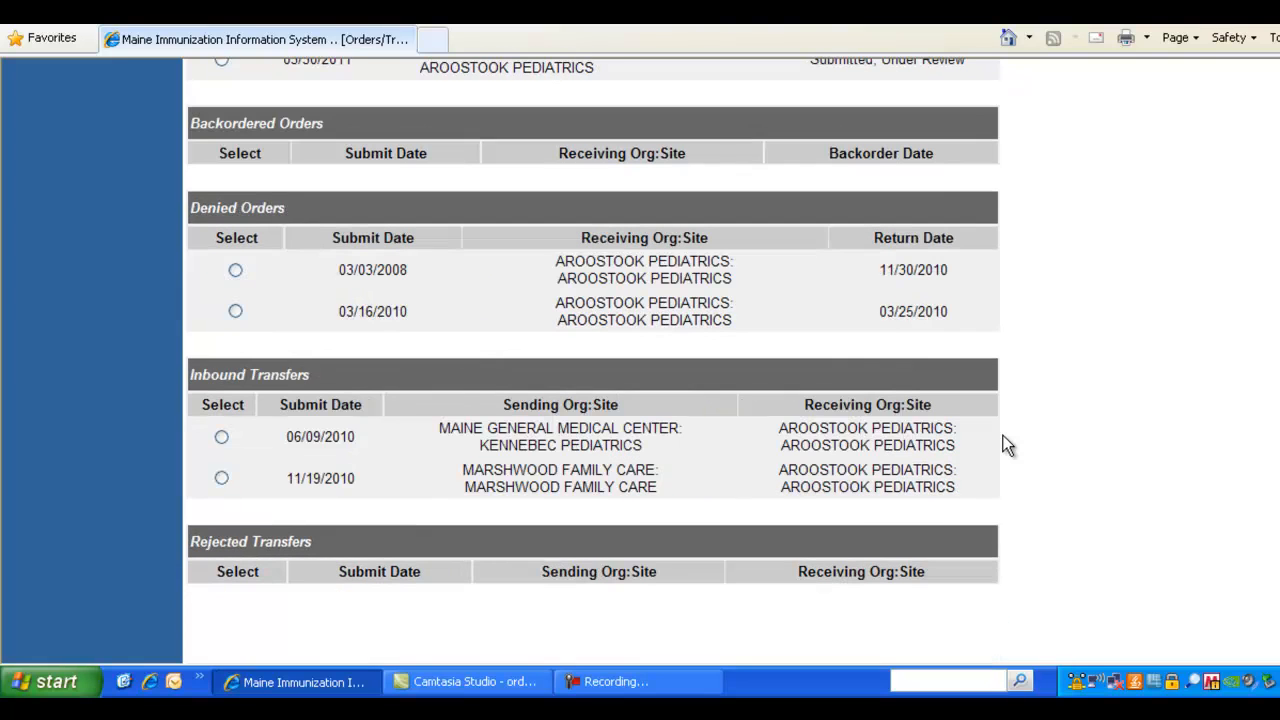
{"action": "scroll", "coordinate": [1005, 445], "scroll_direction": "down", "scroll_amount": 2}
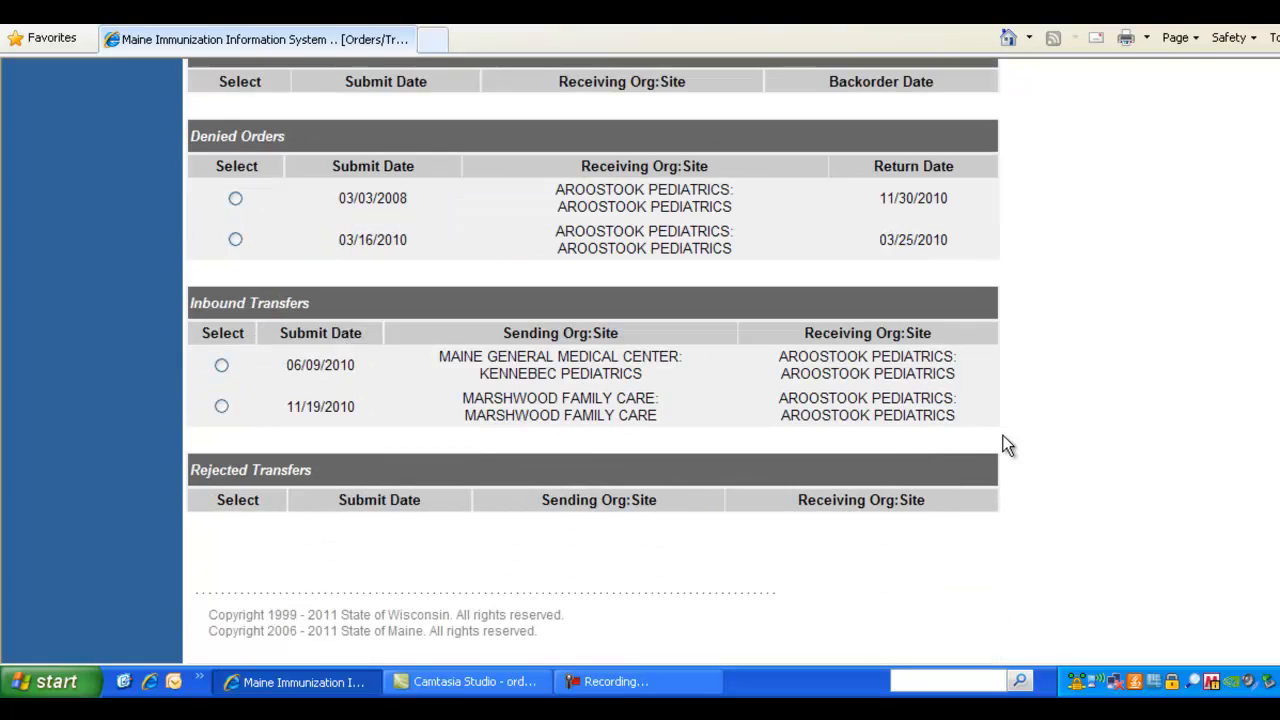
{"action": "scroll", "coordinate": [1007, 446], "scroll_direction": "up", "scroll_amount": 6}
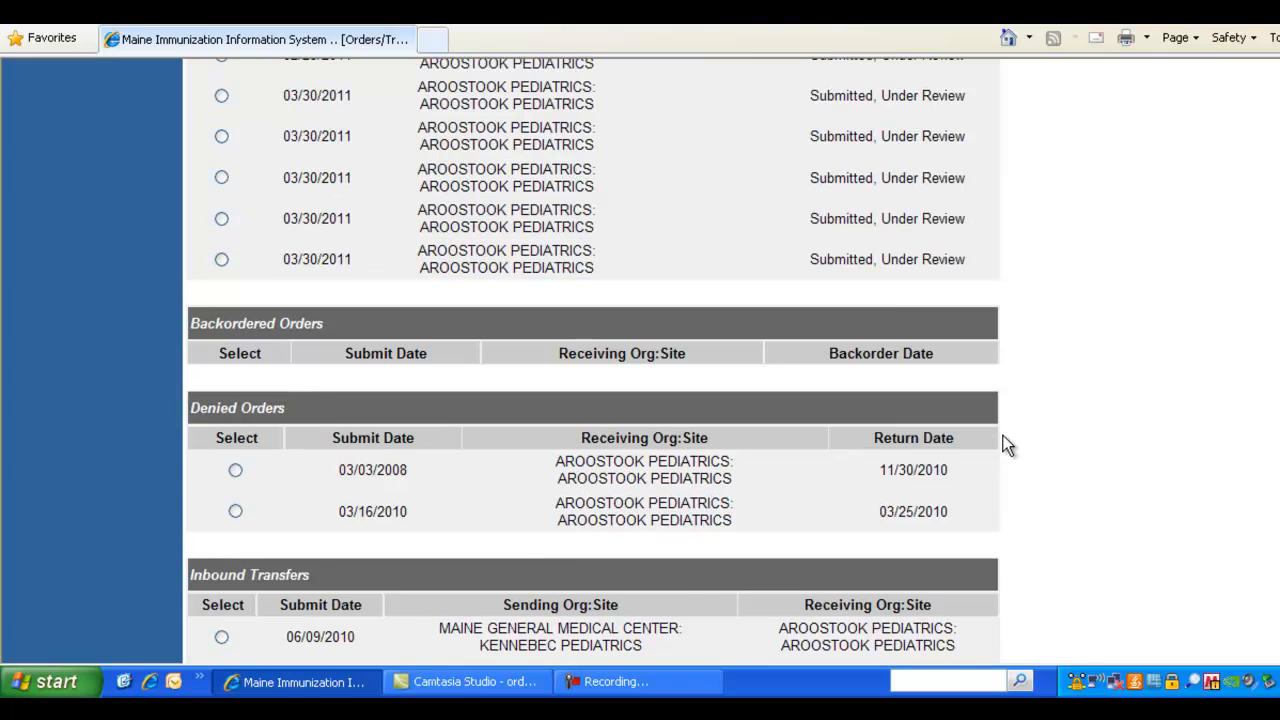
{"action": "scroll", "coordinate": [1007, 446], "scroll_direction": "up", "scroll_amount": 14}
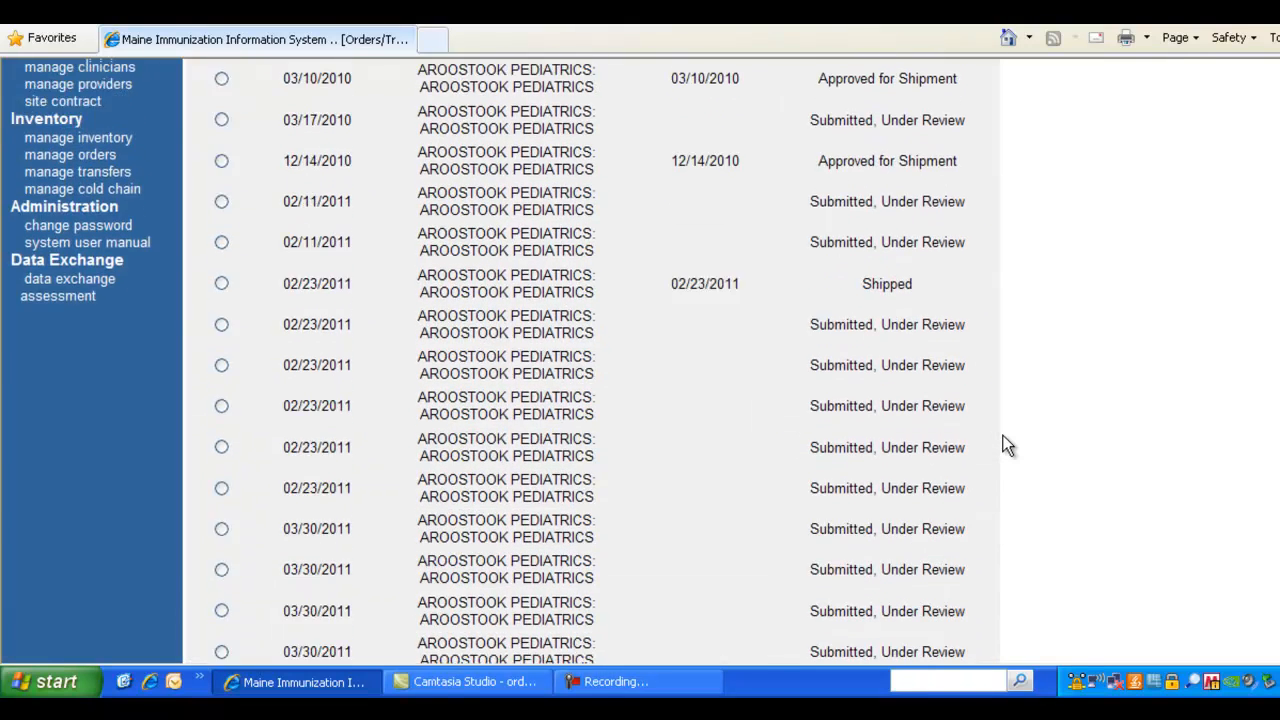
{"action": "scroll", "coordinate": [1007, 446], "scroll_direction": "up", "scroll_amount": 2}
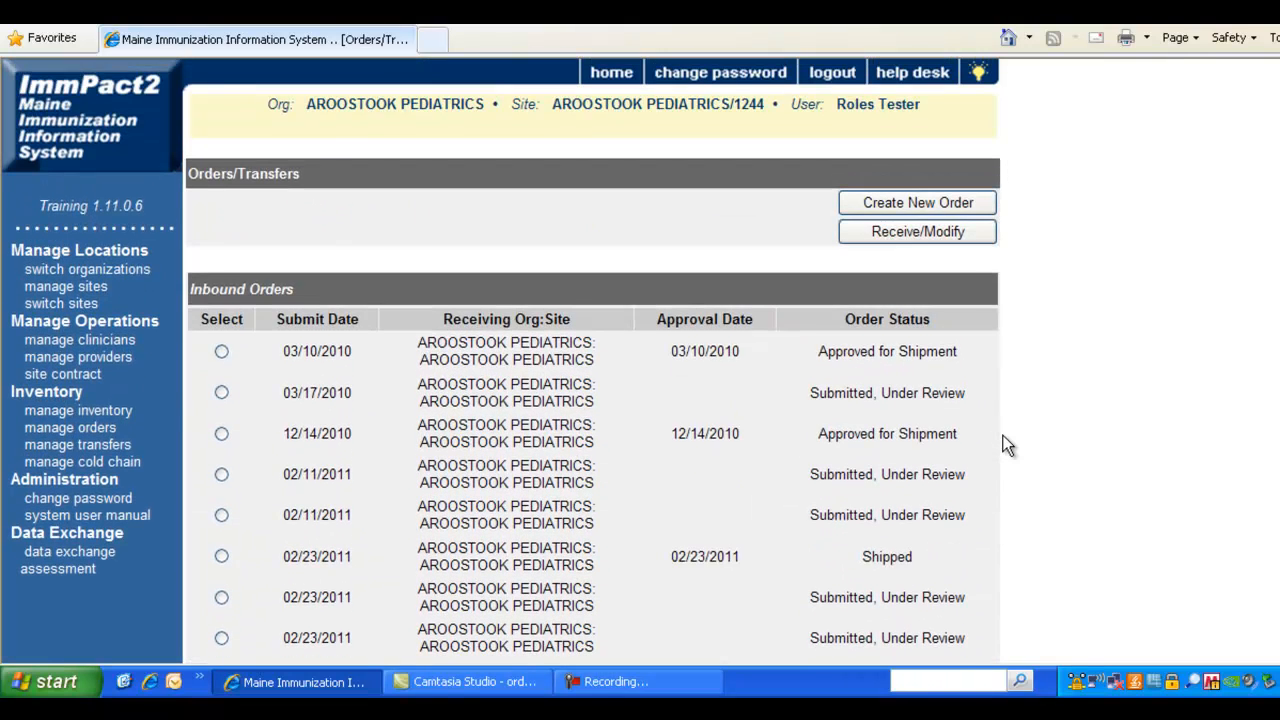
Create and submit a new order requesting 10 doses each of DTaP, DTAP-IPV-HIB, HEP A and Varicella
{"action": "left_click", "coordinate": [966, 204]}
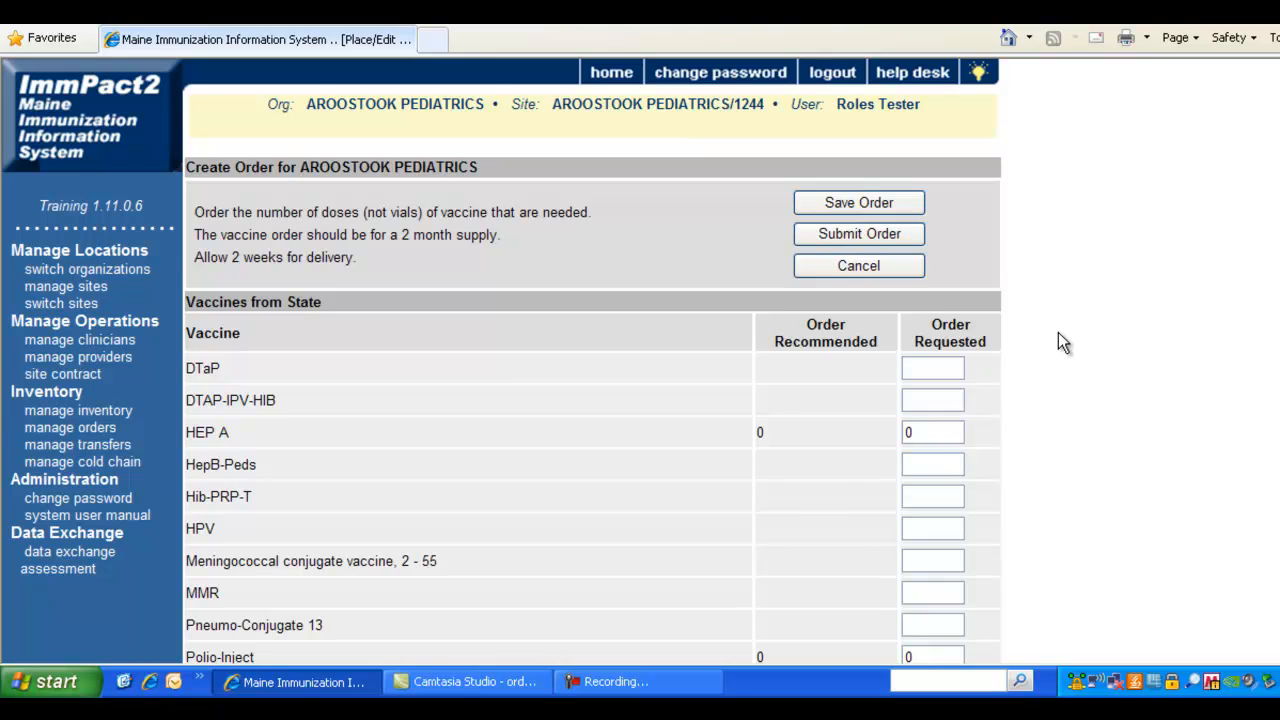
{"action": "scroll", "coordinate": [1062, 341], "scroll_direction": "down", "scroll_amount": 2}
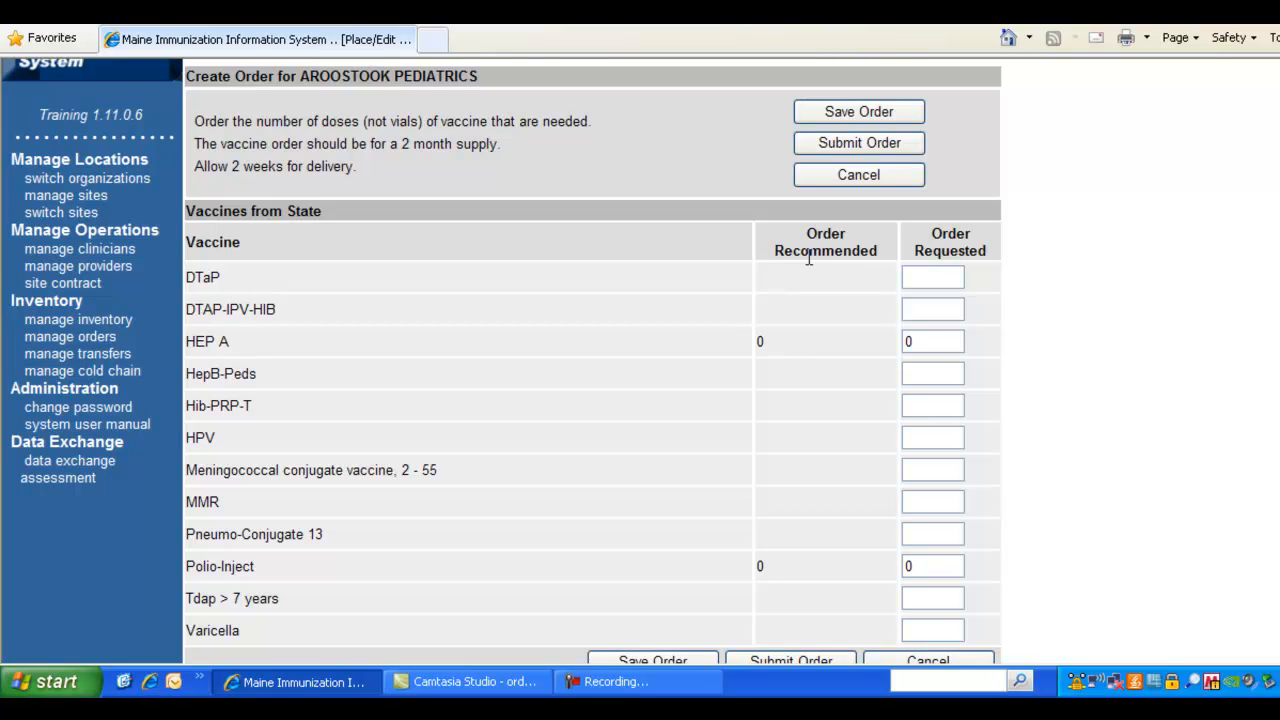
{"action": "left_click", "coordinate": [926, 276]}
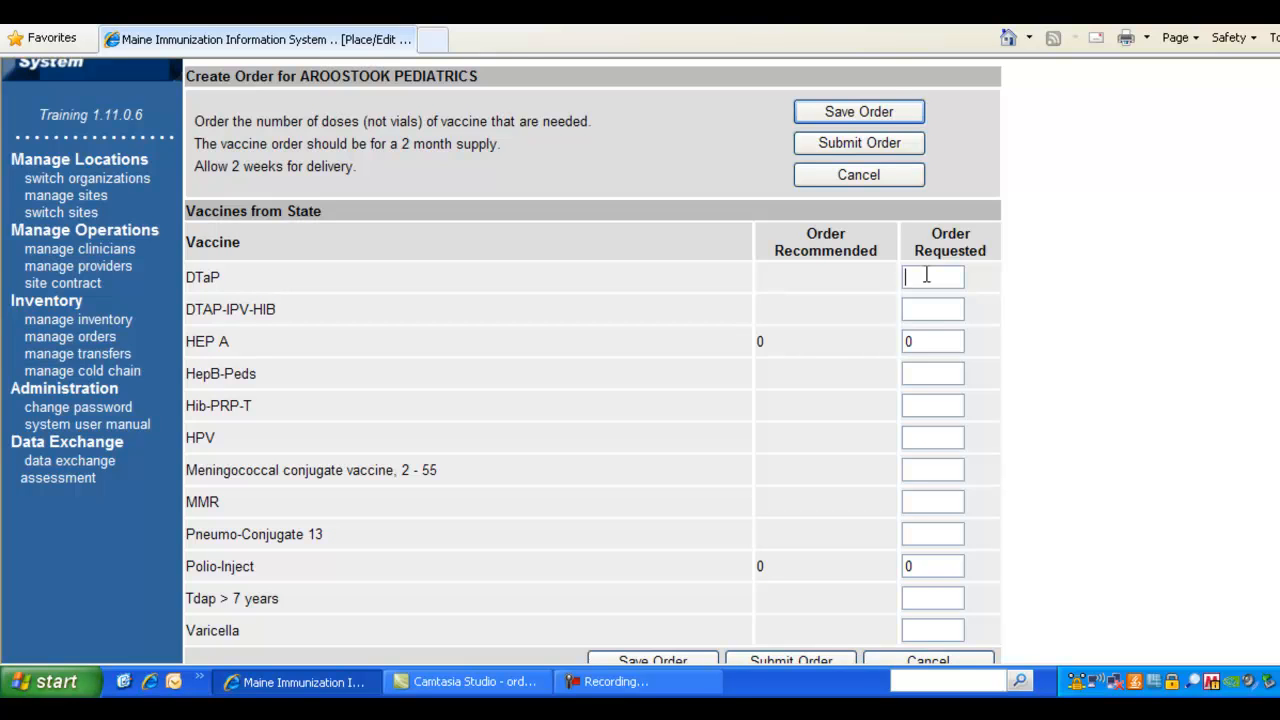
{"action": "type", "text": "10"}
{"action": "key", "text": "Tab"}
{"action": "type", "text": "10"}
{"action": "key", "text": "BackSpace"}
{"action": "type", "text": "10"}
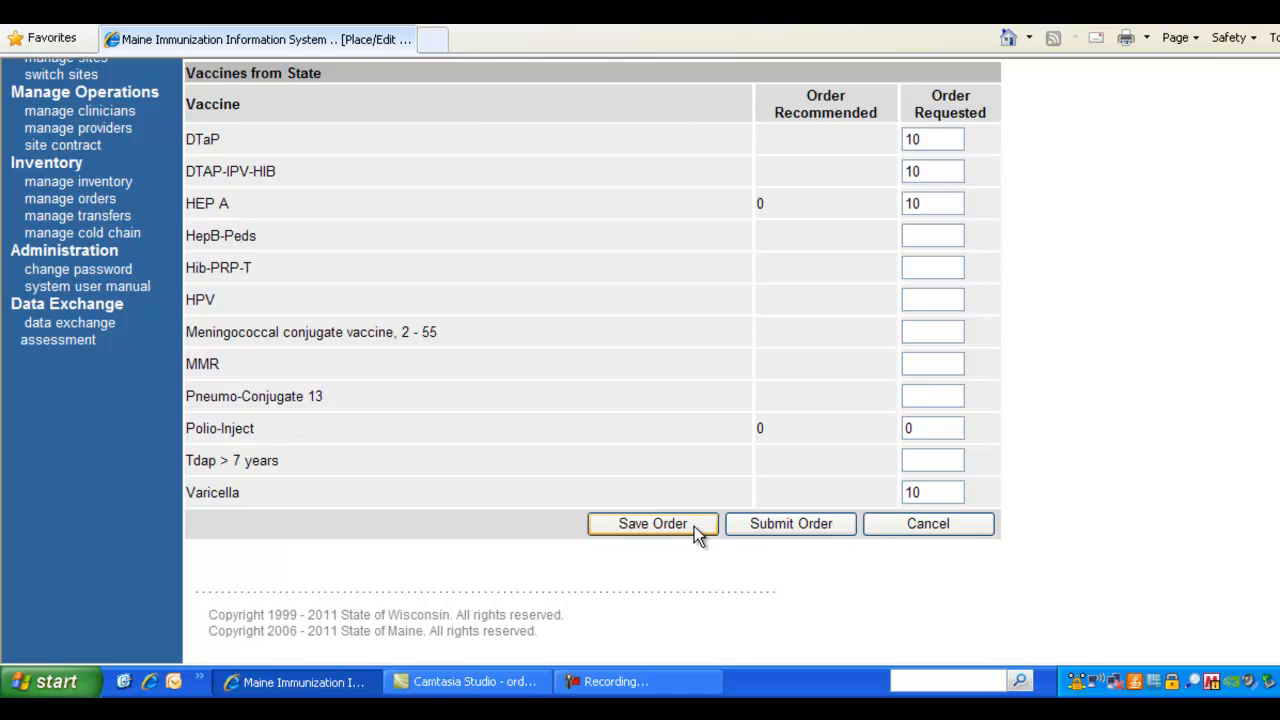
{"action": "left_click", "coordinate": [785, 526]}
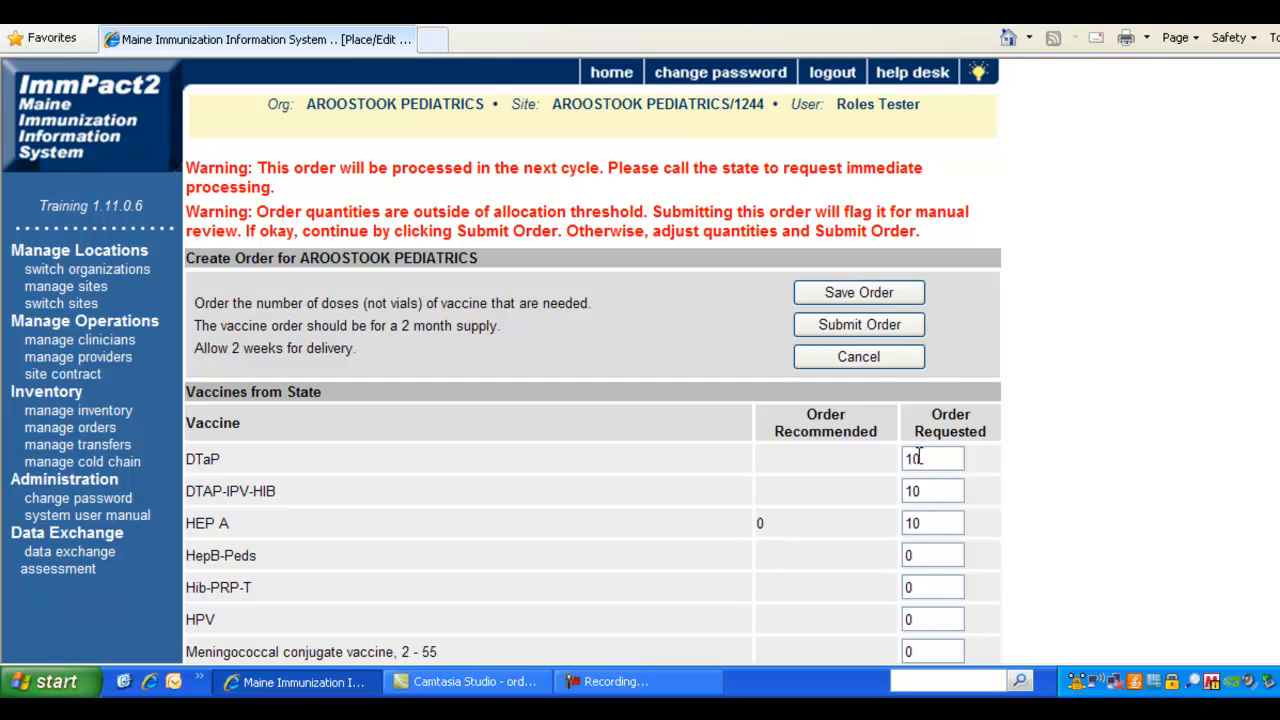
{"action": "left_click", "coordinate": [885, 320]}
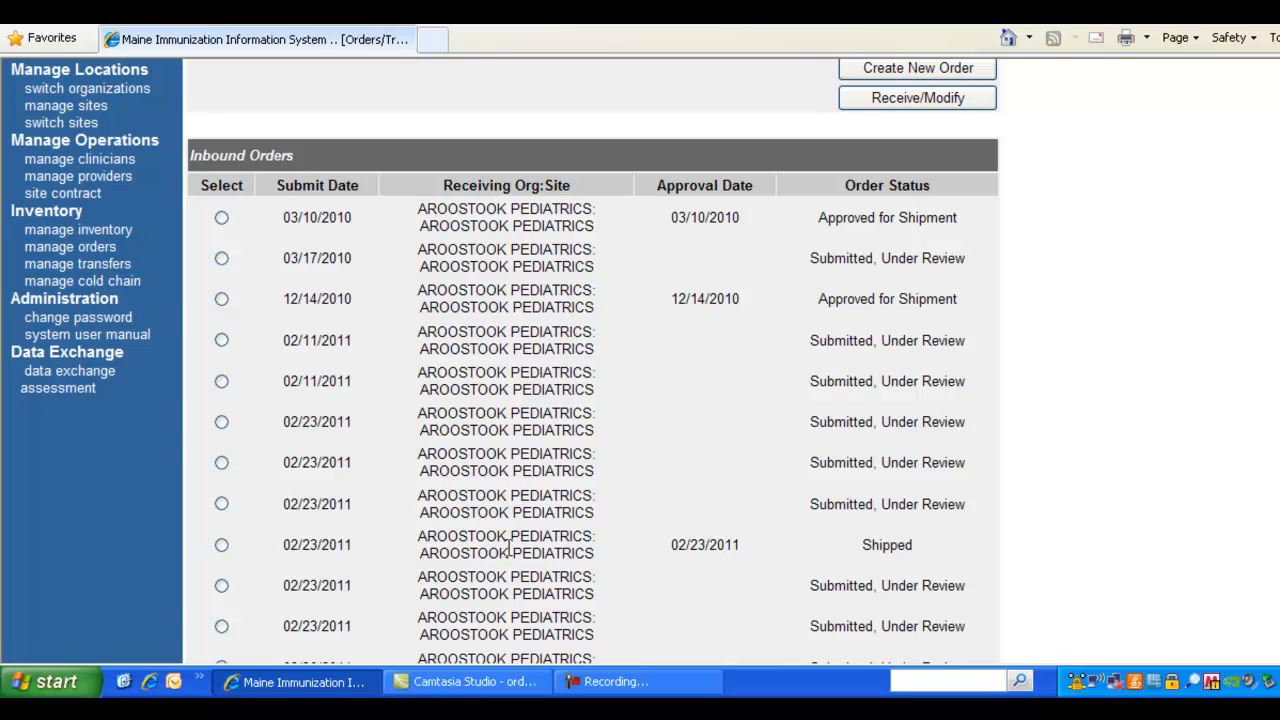
Open the shipped 02/23/2011 inbound order, set its HPV receipt quantity to 0 and partially receive it
{"action": "left_click", "coordinate": [222, 546]}
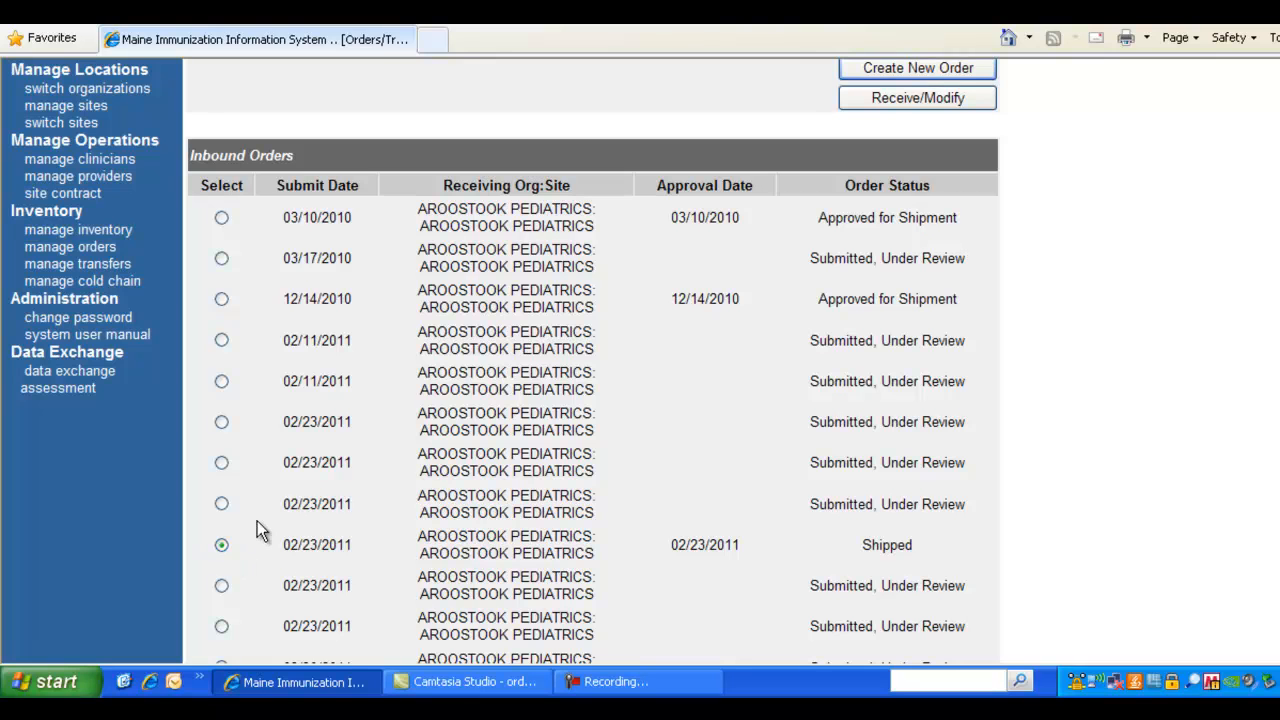
{"action": "left_click", "coordinate": [917, 98]}
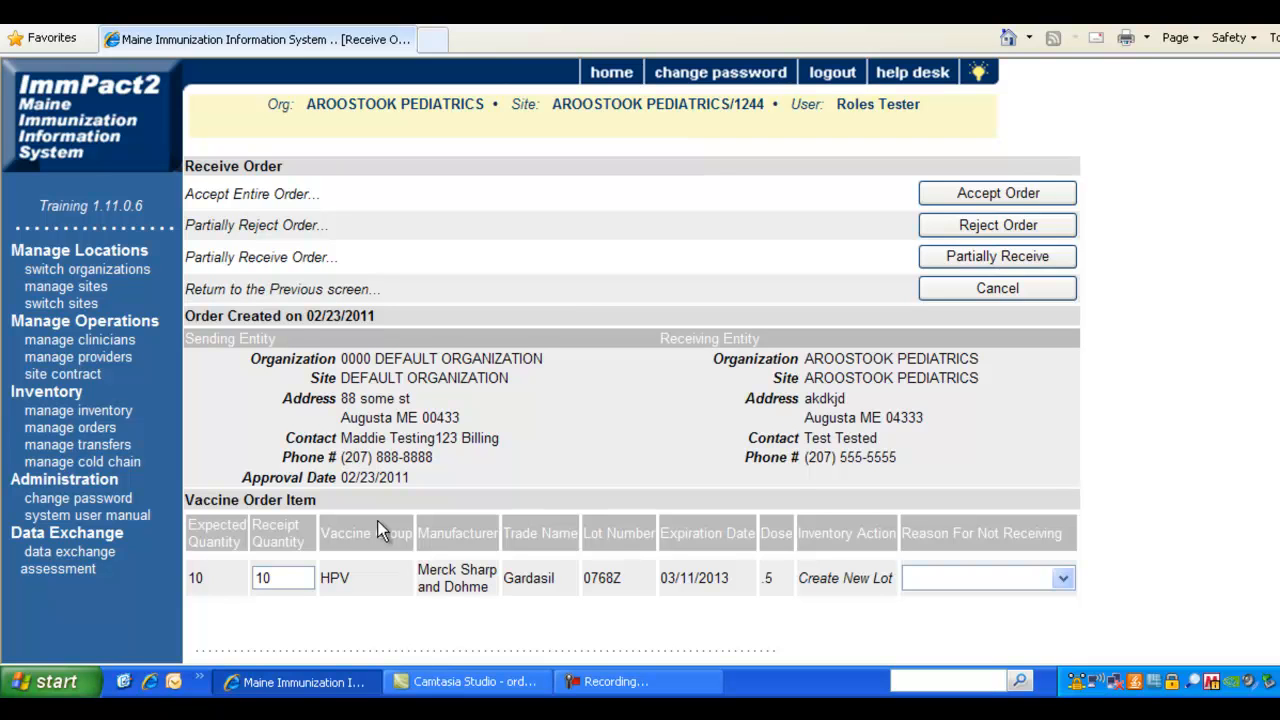
{"action": "left_click", "coordinate": [295, 577]}
{"action": "key", "text": "BackSpace"}
{"action": "key", "text": "BackSpace"}
{"action": "type", "text": "0"}
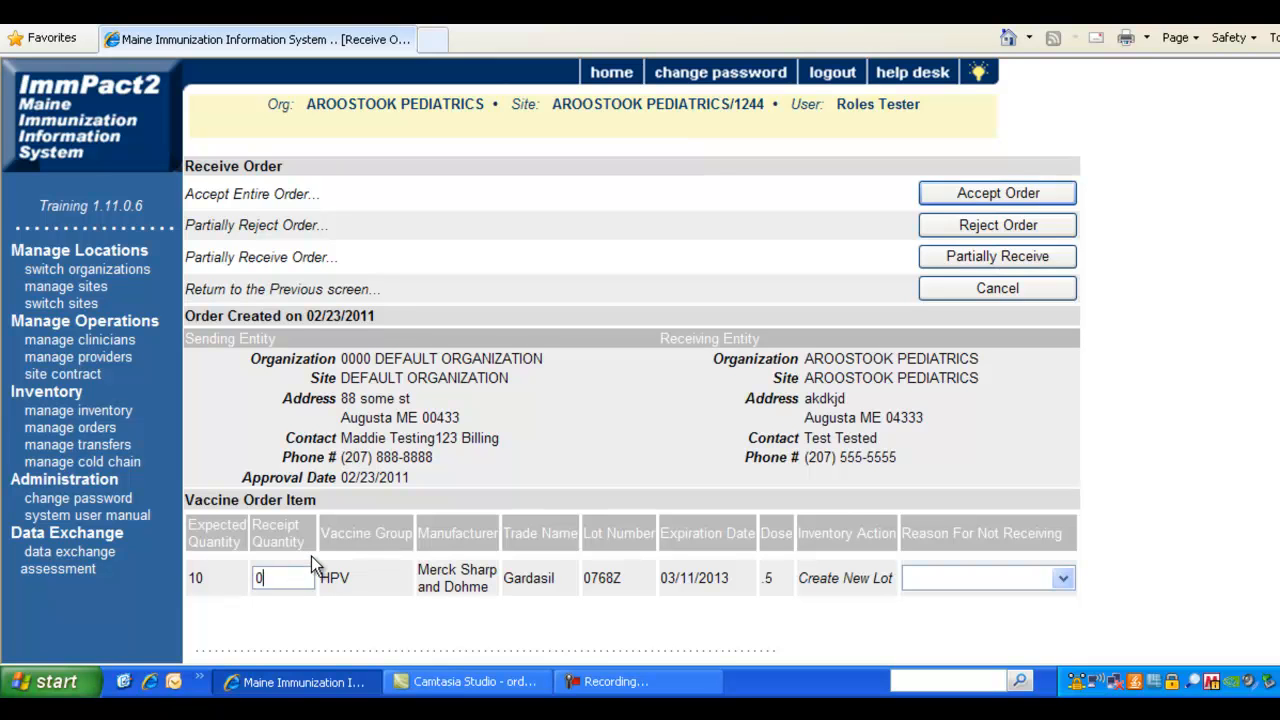
{"action": "left_click", "coordinate": [960, 259]}
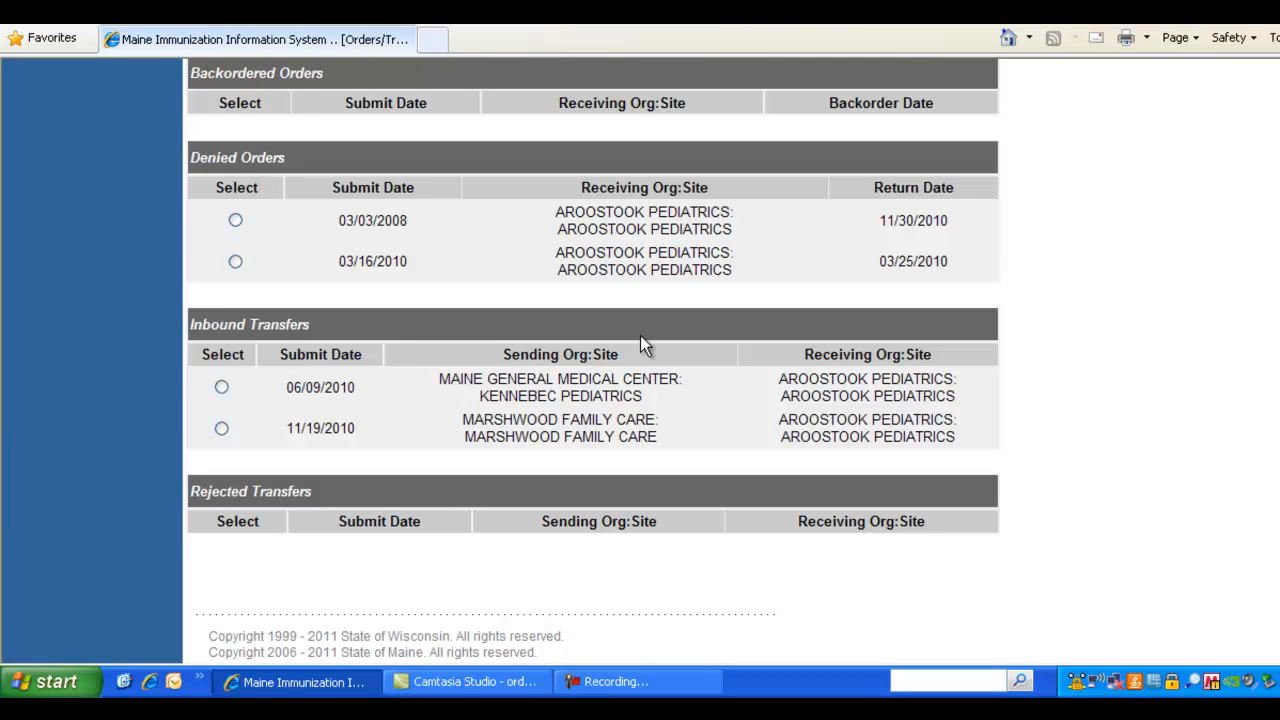
Open the 06/09/2010 inbound transfer from Kennebec Pediatrics, set its HepB receipt quantity to 0 and partially receive it
{"action": "left_click", "coordinate": [221, 387]}
{"action": "scroll", "coordinate": [717, 434], "scroll_direction": "up", "scroll_amount": 10}
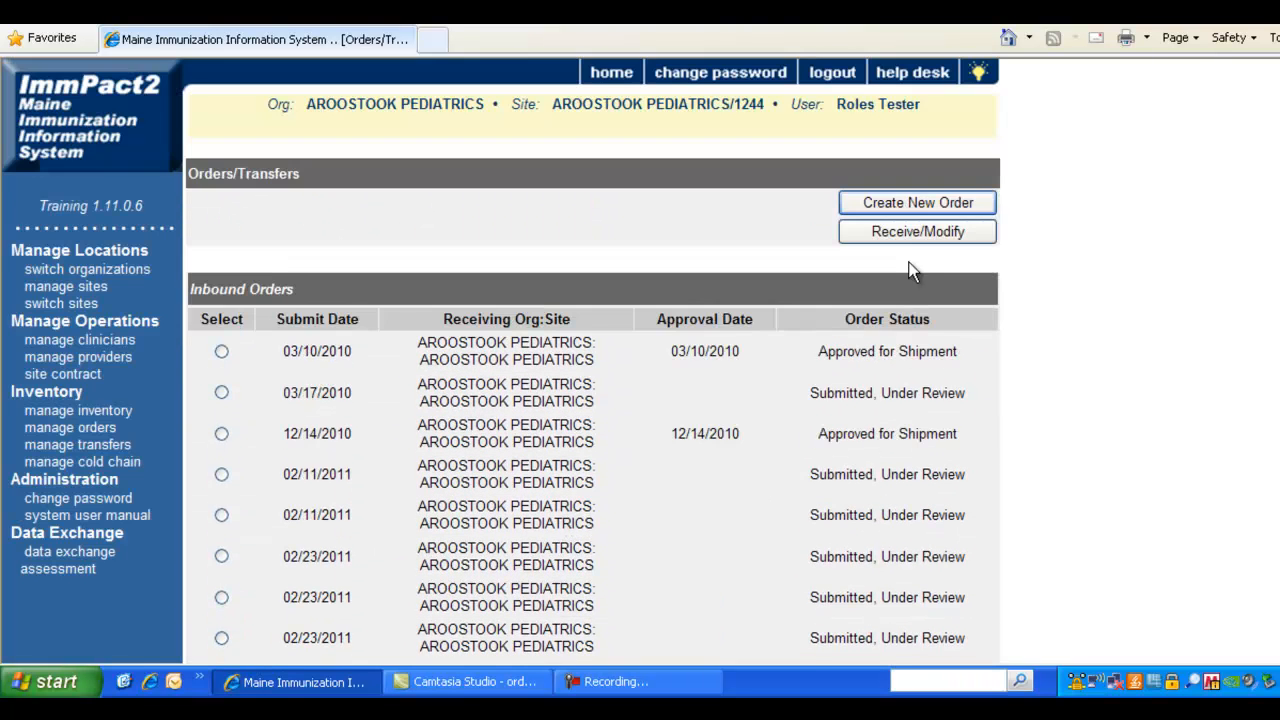
{"action": "left_click", "coordinate": [916, 231]}
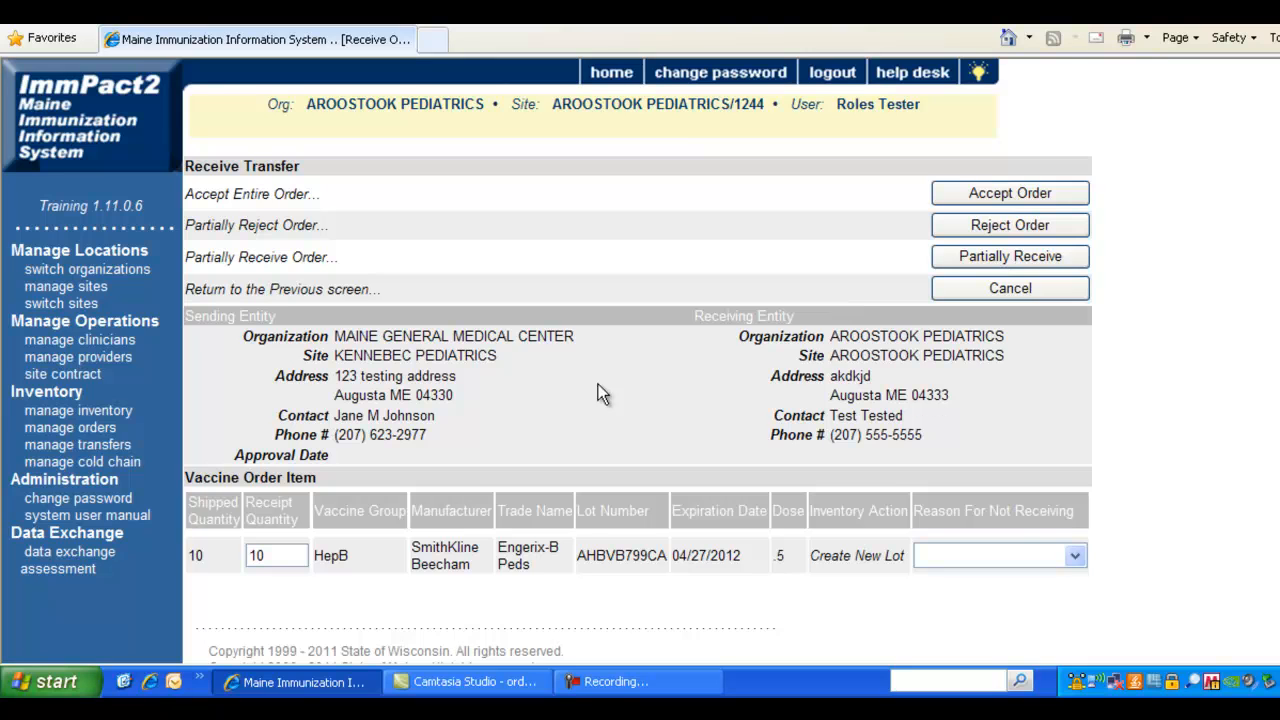
{"action": "scroll", "coordinate": [598, 384], "scroll_direction": "down", "scroll_amount": 1}
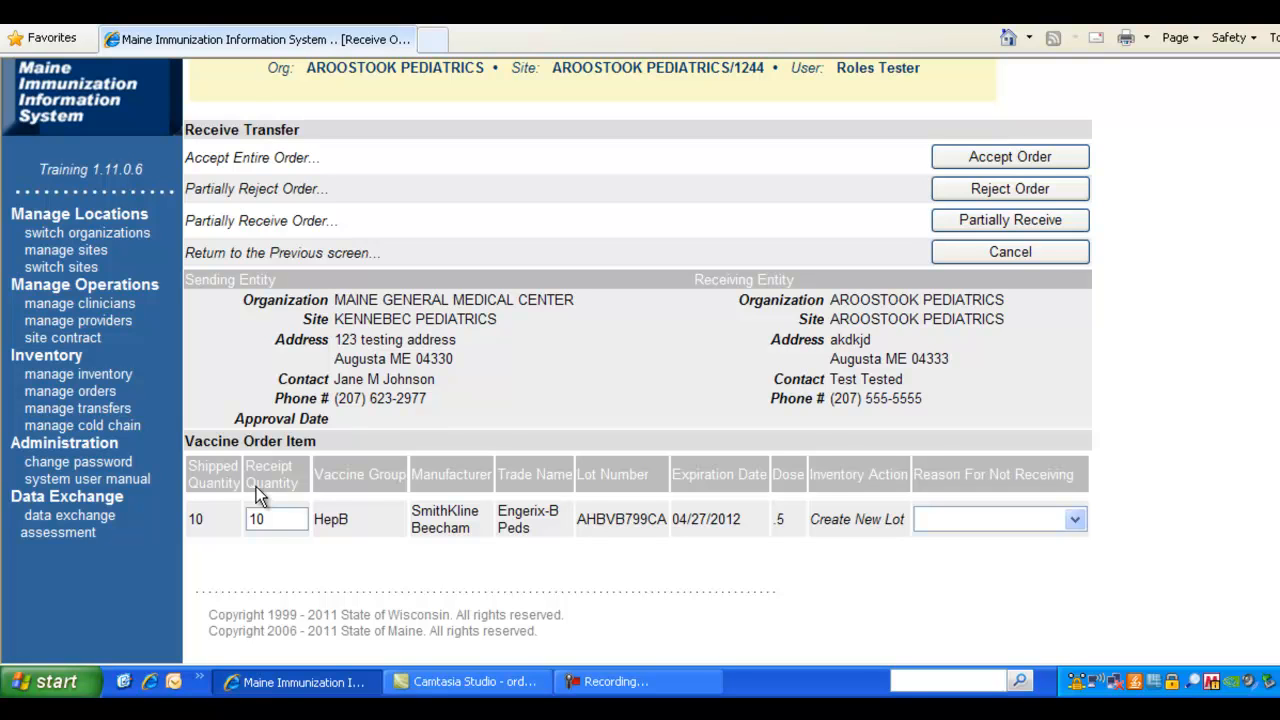
{"action": "double_click", "coordinate": [263, 512]}
{"action": "type", "text": "0"}
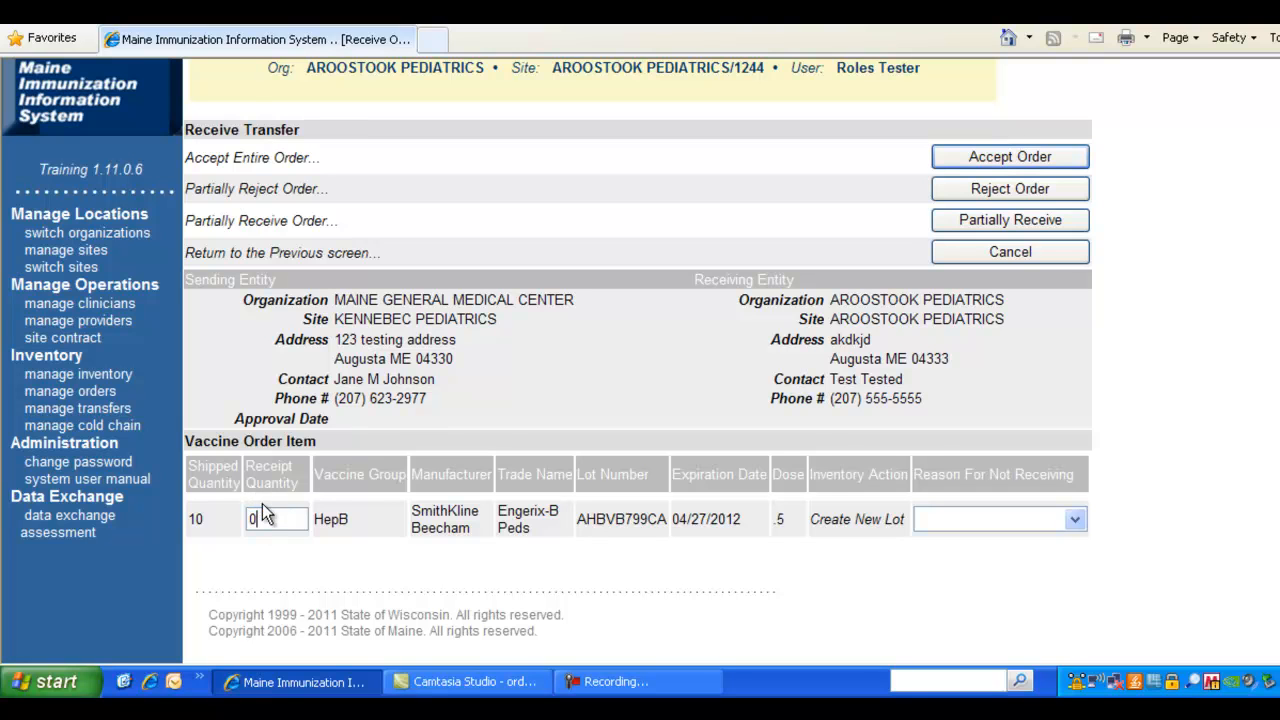
{"action": "left_click", "coordinate": [975, 222]}
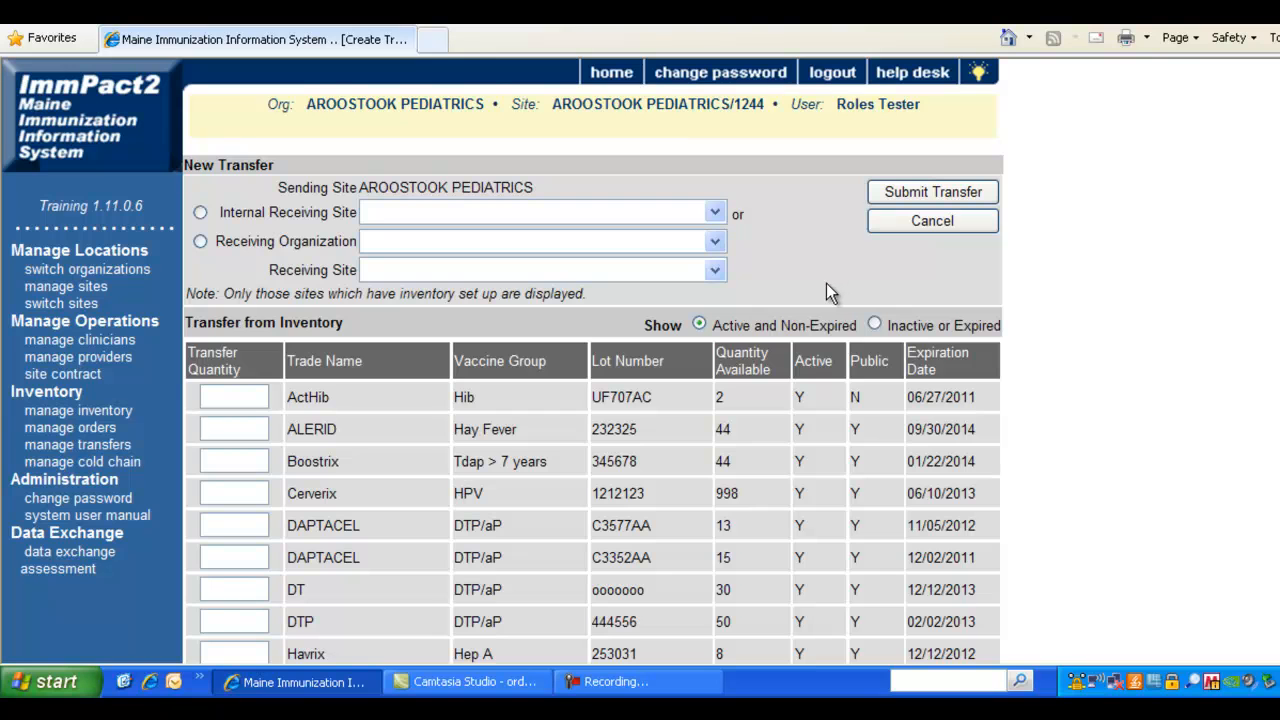
Set the new transfer's receiving organization to AROOSTOOK WELLNESS & ACUPUNCTURE and its receiving site to 1744 AROOSTOOK WELLNESS & ACUPUNCTURE
{"action": "scroll", "coordinate": [826, 284], "scroll_direction": "down", "scroll_amount": 2}
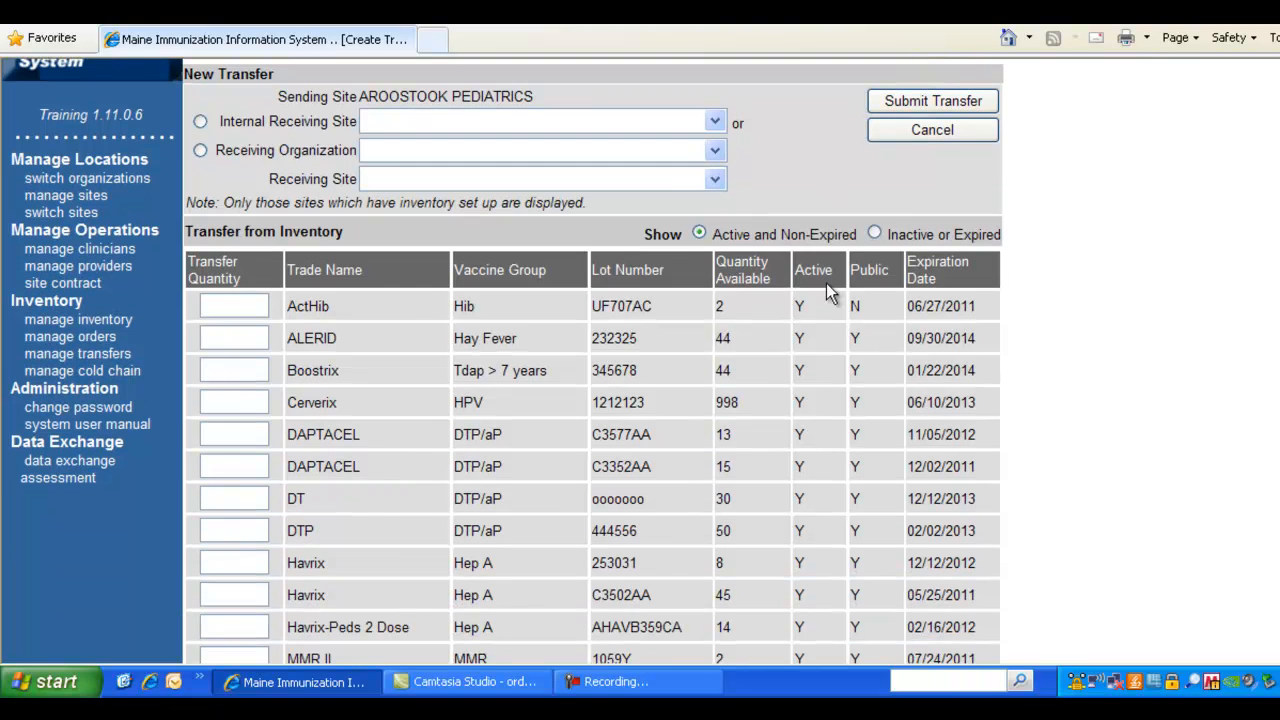
{"action": "scroll", "coordinate": [829, 292], "scroll_direction": "up", "scroll_amount": 2}
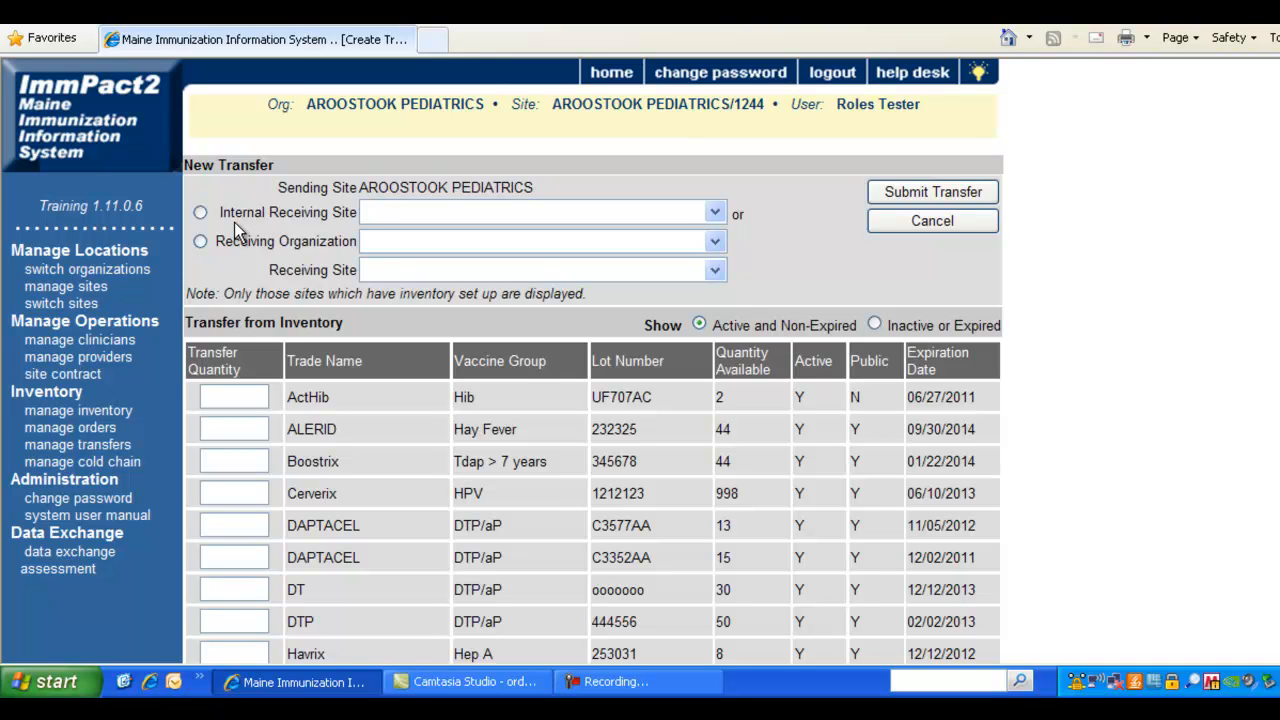
{"action": "left_click", "coordinate": [200, 213]}
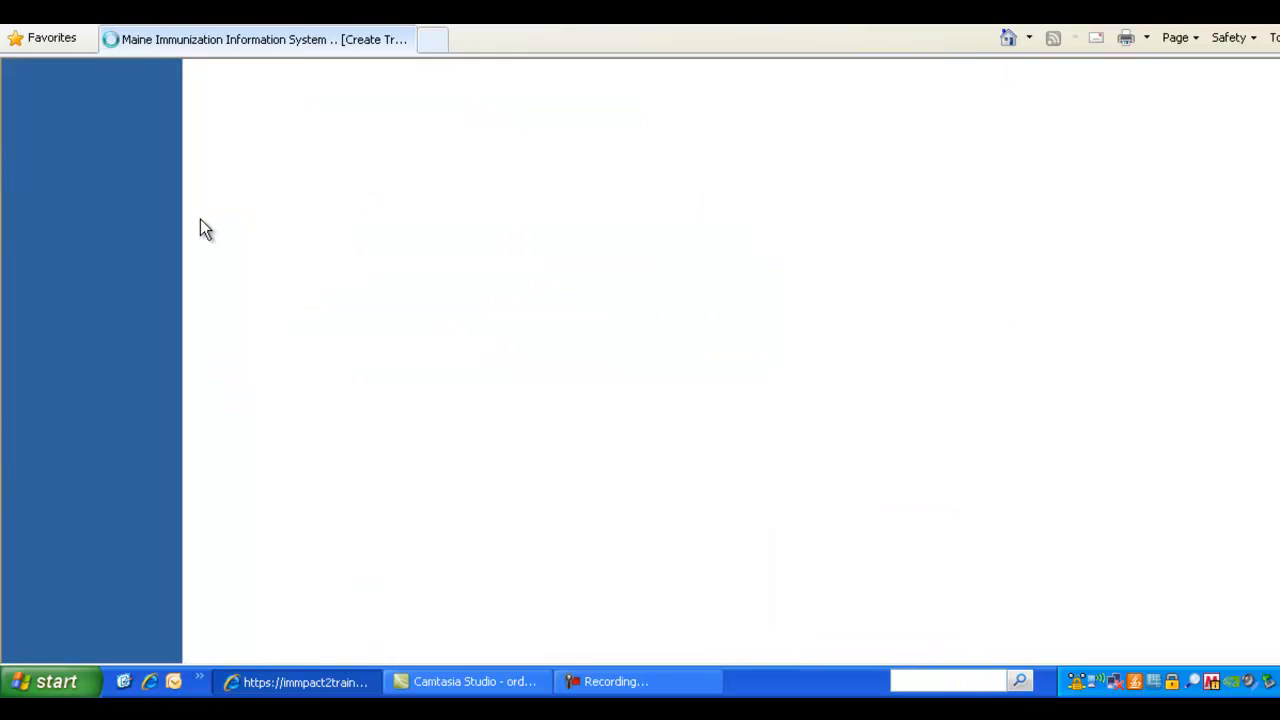
{"action": "left_click", "coordinate": [443, 214]}
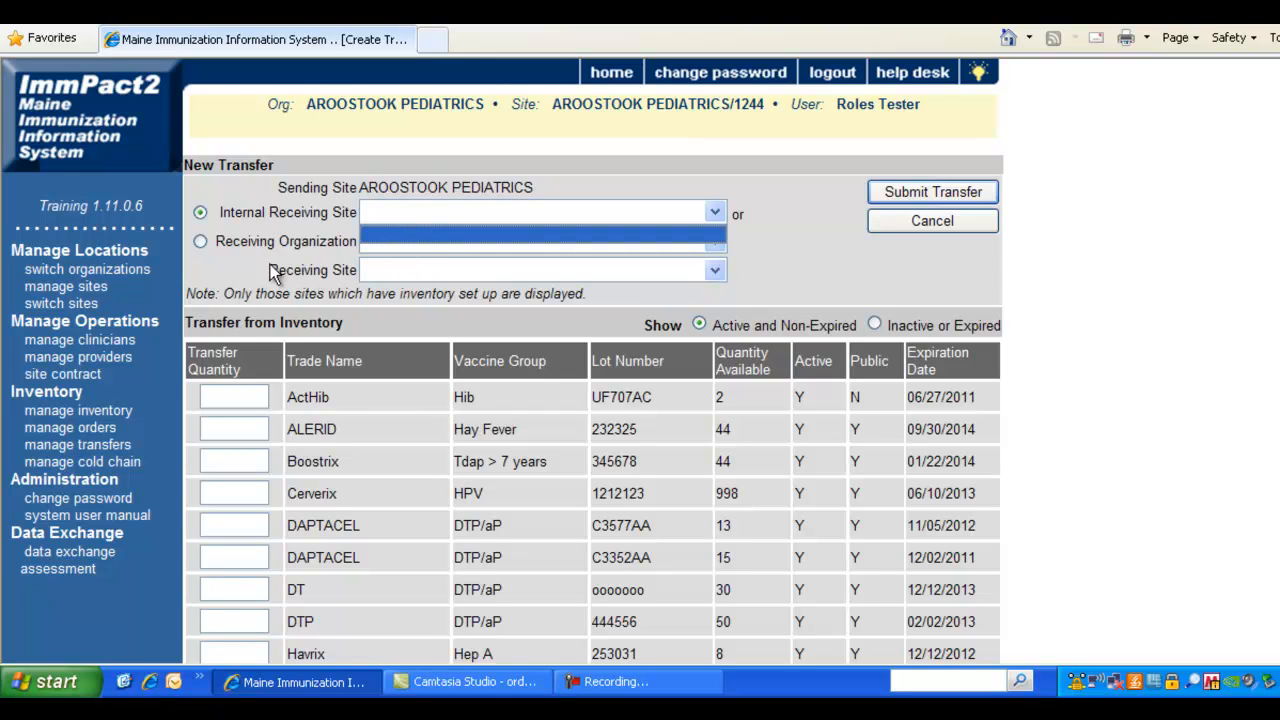
{"action": "left_click", "coordinate": [200, 242]}
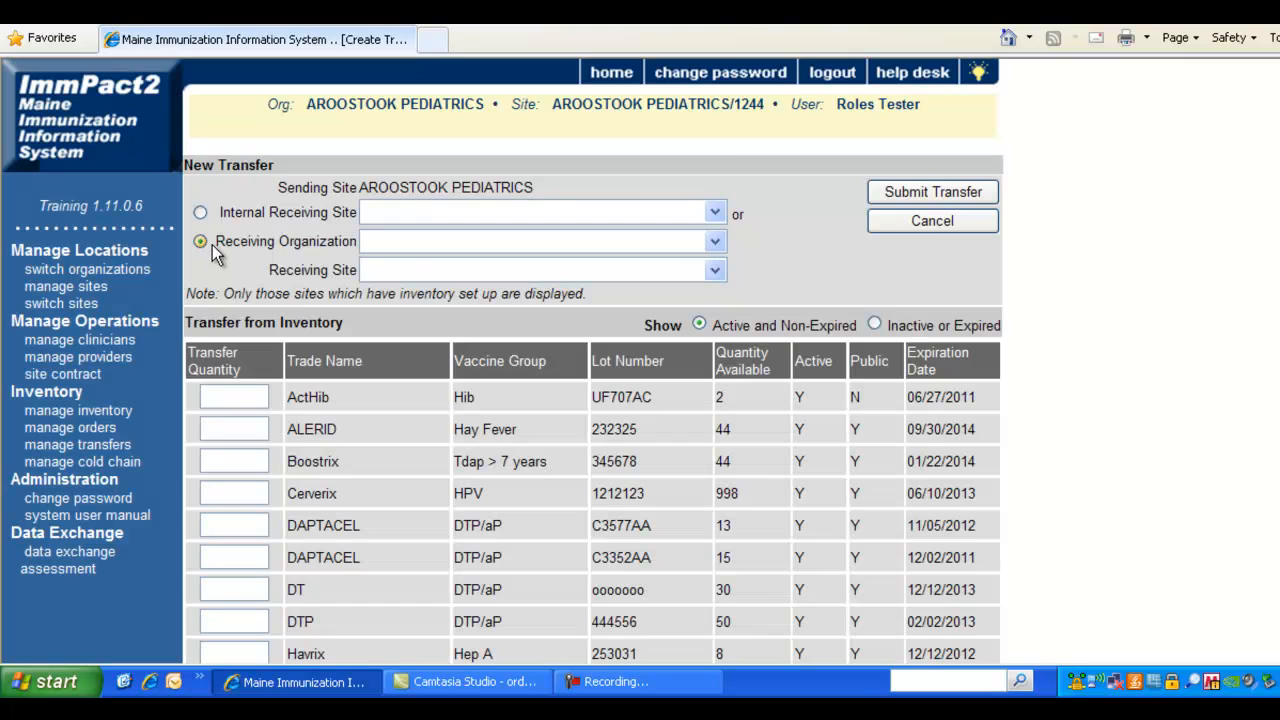
{"action": "left_click", "coordinate": [377, 241]}
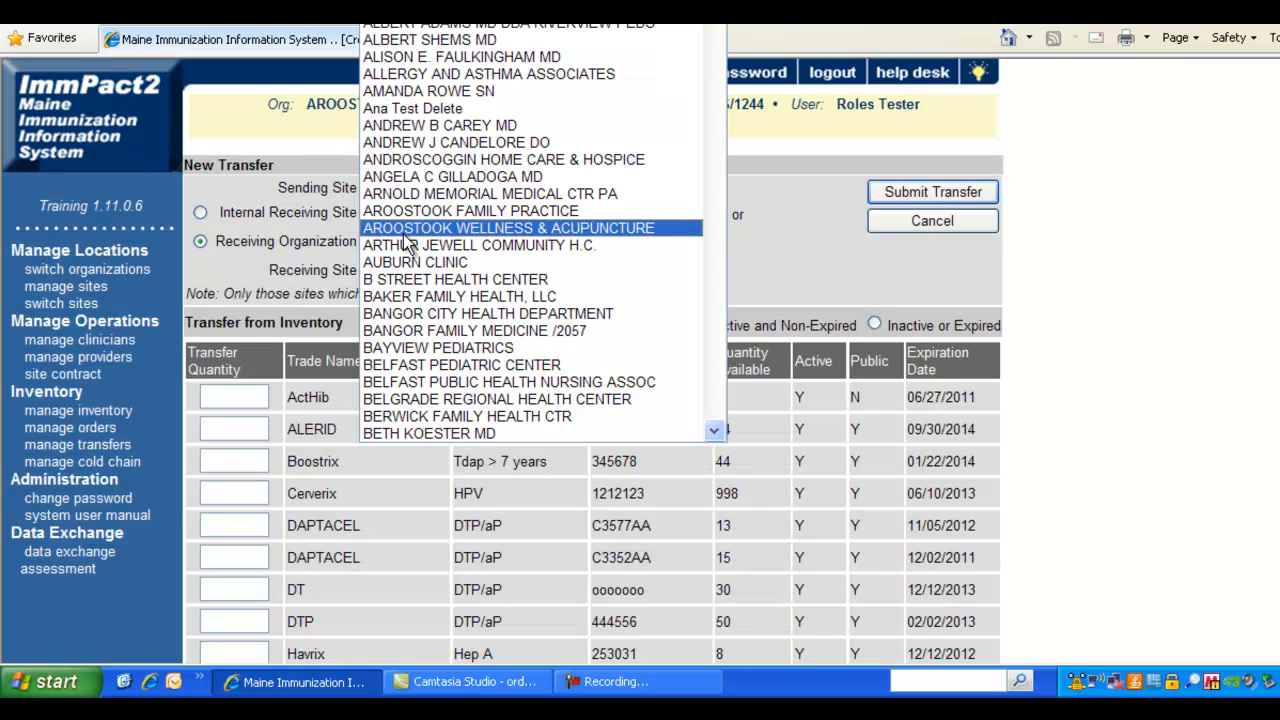
{"action": "left_click", "coordinate": [403, 234]}
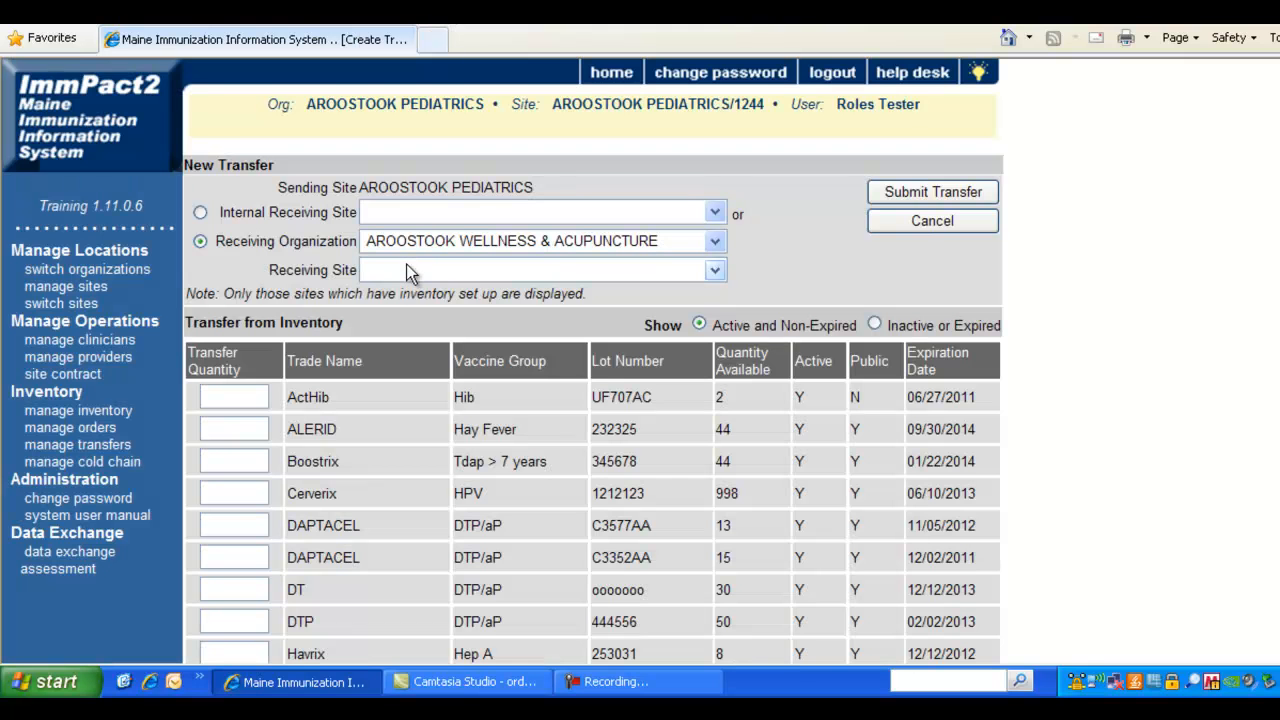
{"action": "left_click", "coordinate": [406, 268]}
{"action": "left_click", "coordinate": [410, 311]}
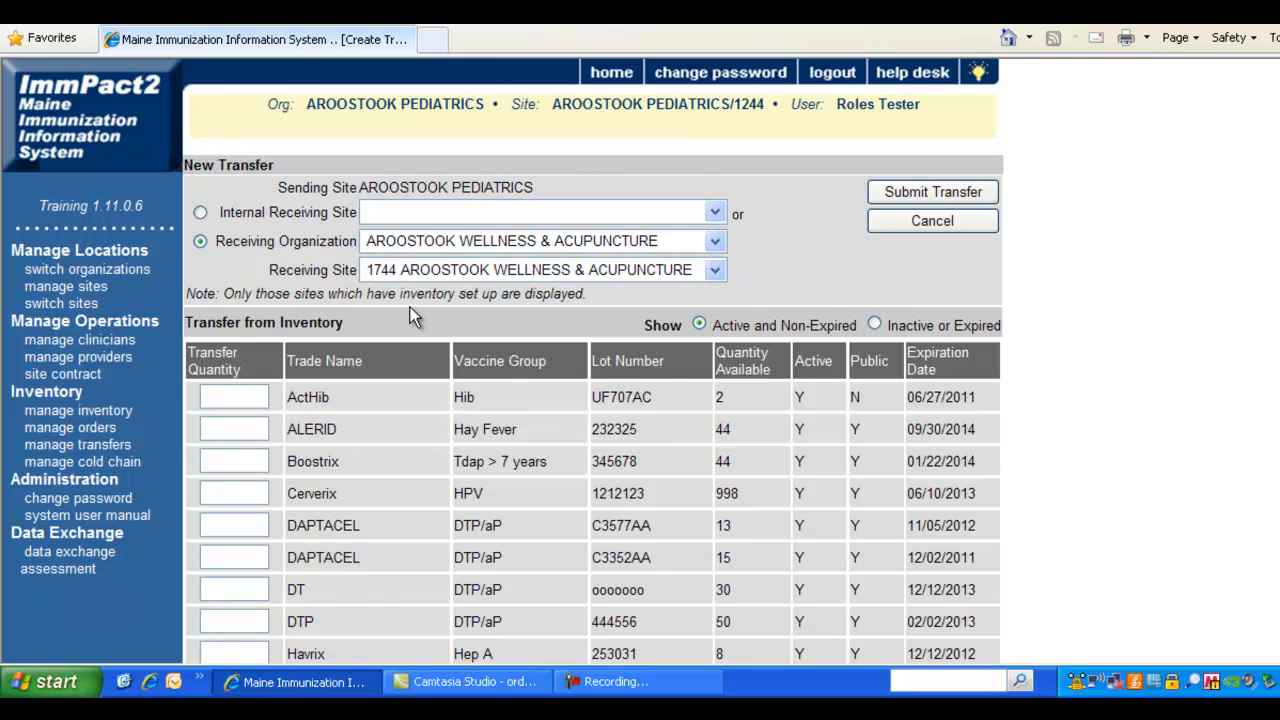
Set the transfer quantity of ALERID to 5 and submit the transfer
{"action": "scroll", "coordinate": [410, 308], "scroll_direction": "down", "scroll_amount": 2}
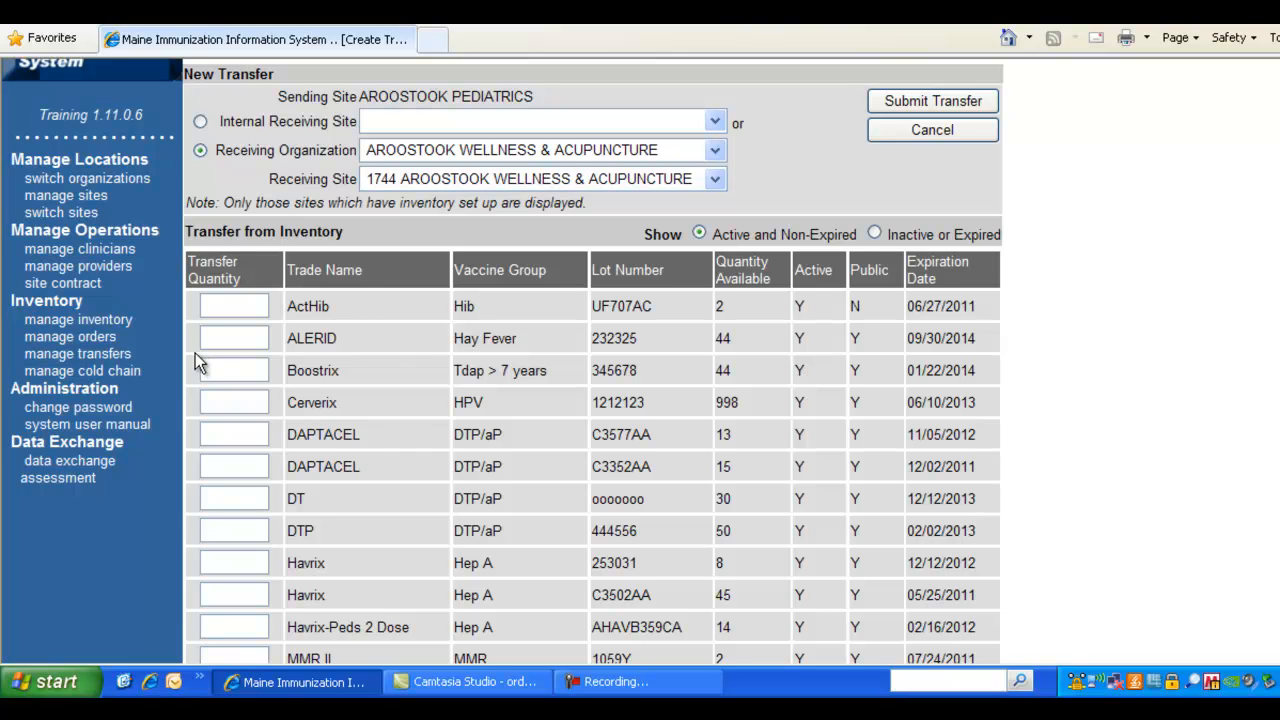
{"action": "left_click", "coordinate": [244, 338]}
{"action": "type", "text": "5"}
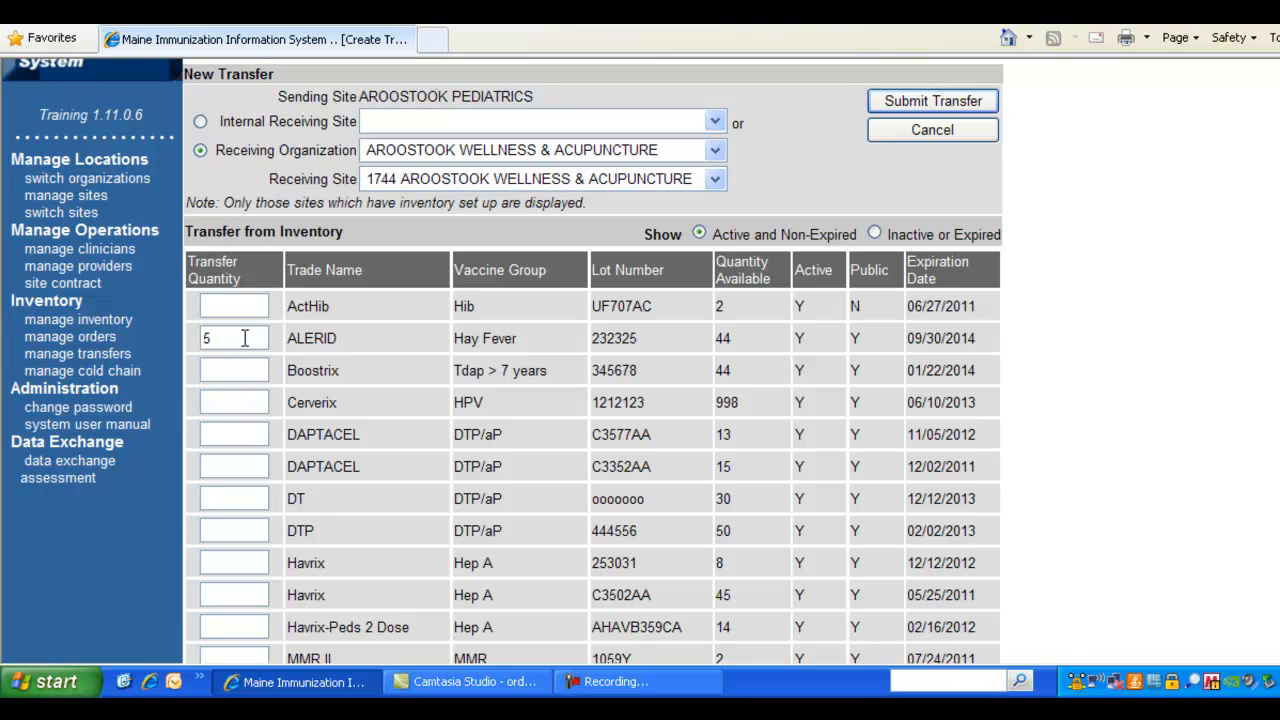
{"action": "left_click", "coordinate": [904, 102]}
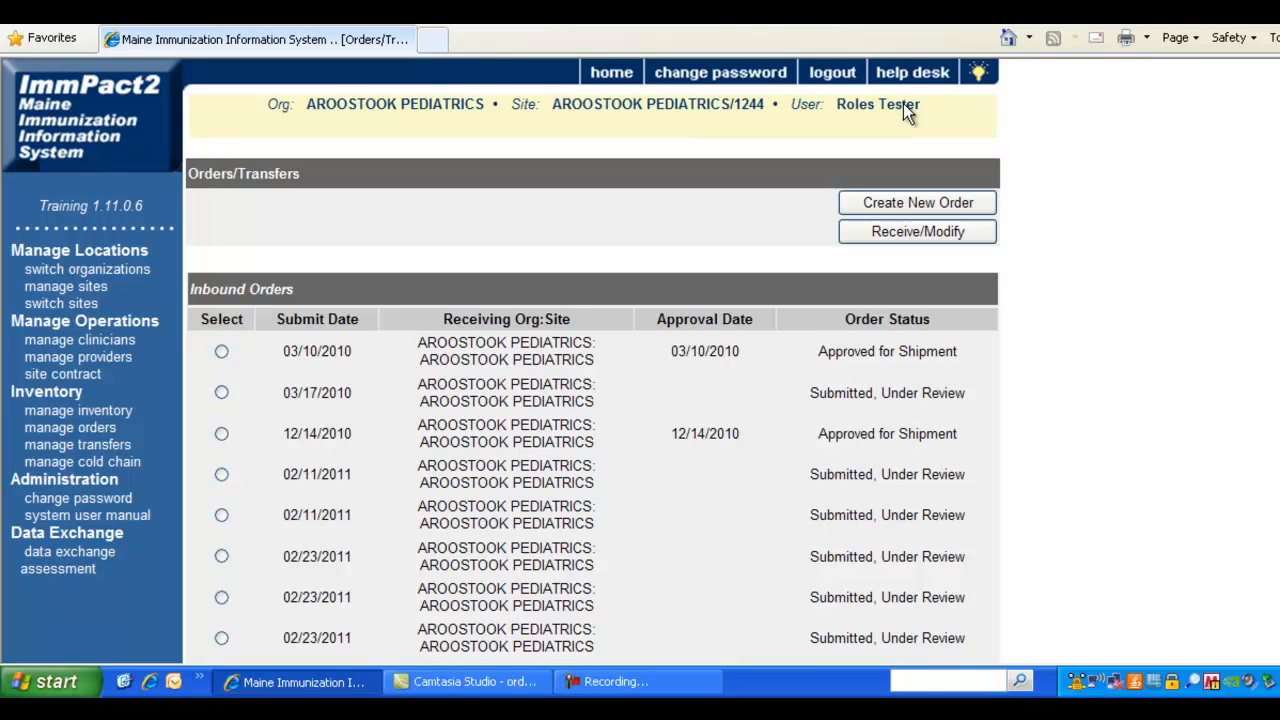
{"action": "scroll", "coordinate": [903, 103], "scroll_direction": "down", "scroll_amount": 3}
{"action": "scroll", "coordinate": [903, 103], "scroll_direction": "down", "scroll_amount": 1}
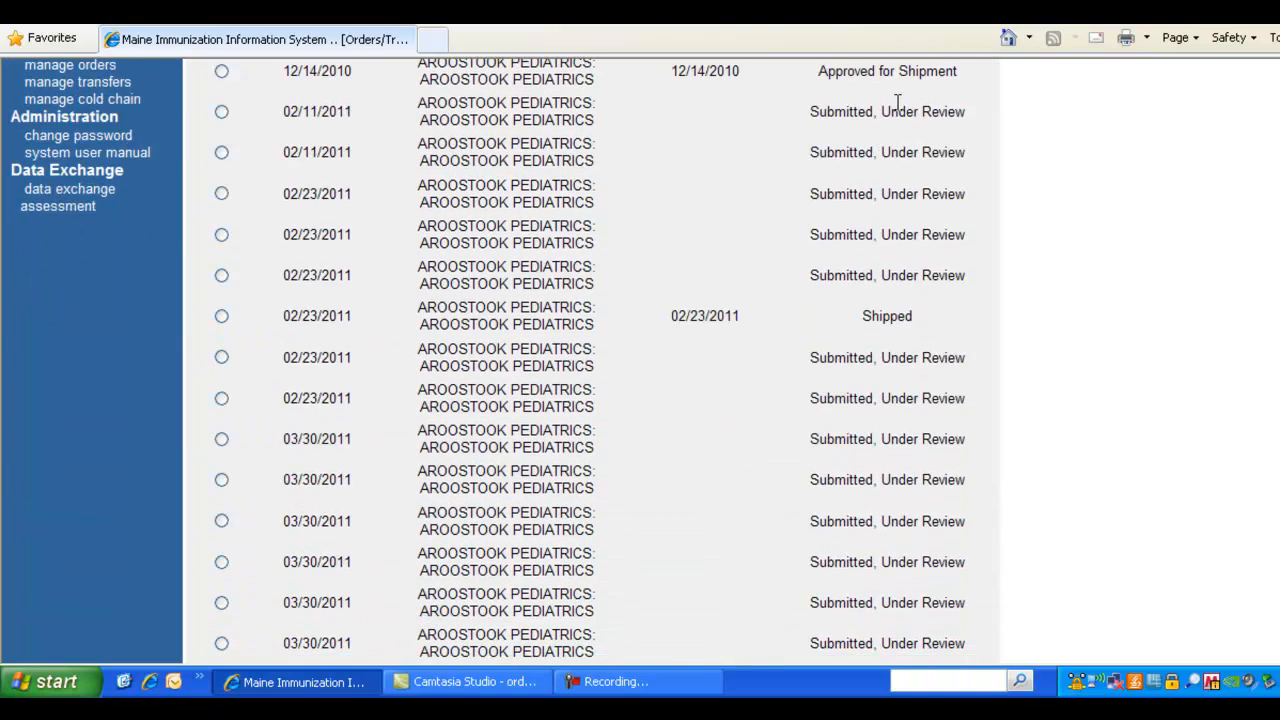